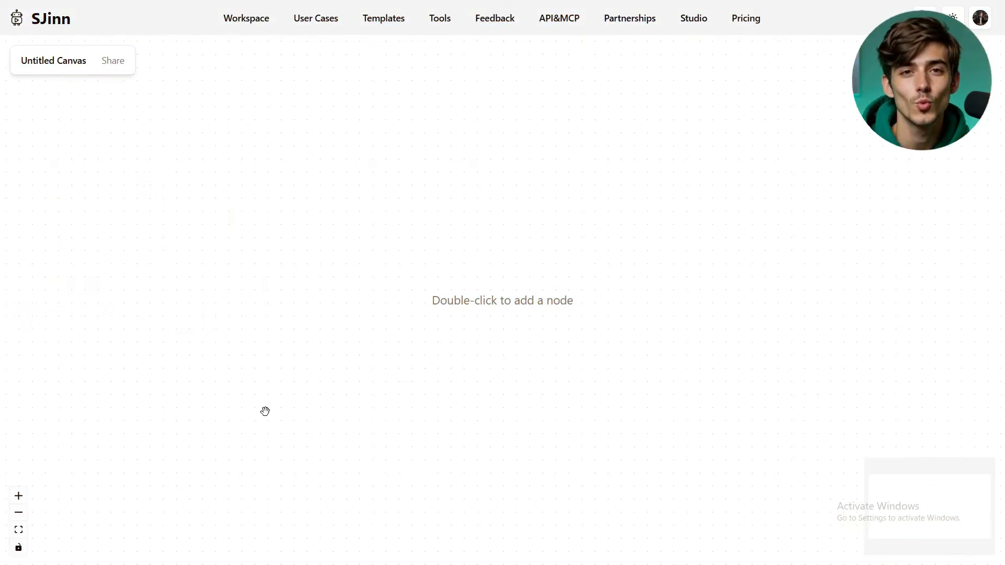
double_click(488, 313)
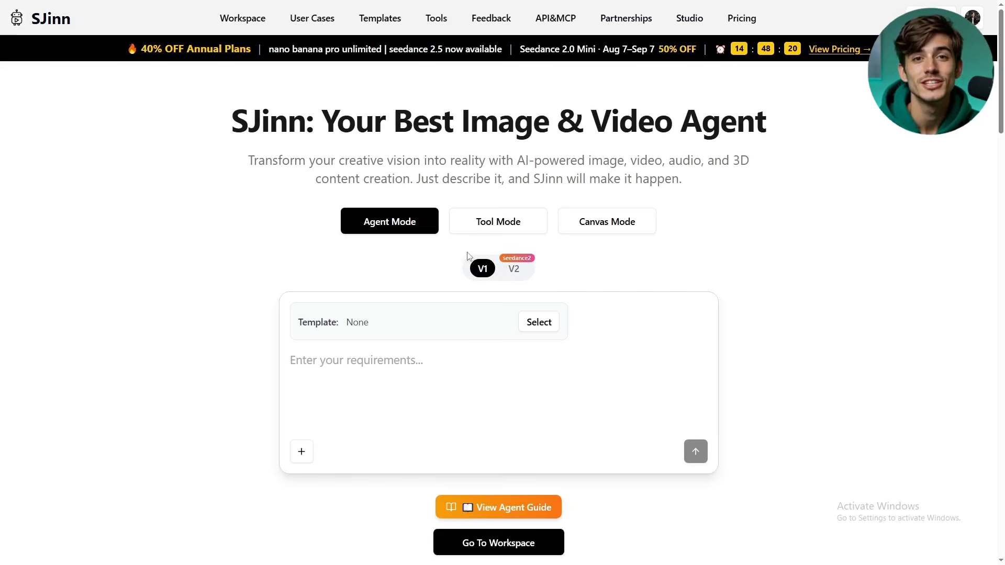
Step: Switch the agent to V2, then look through Tool Mode's Nano Banana 2 image form and its settings
click(516, 269)
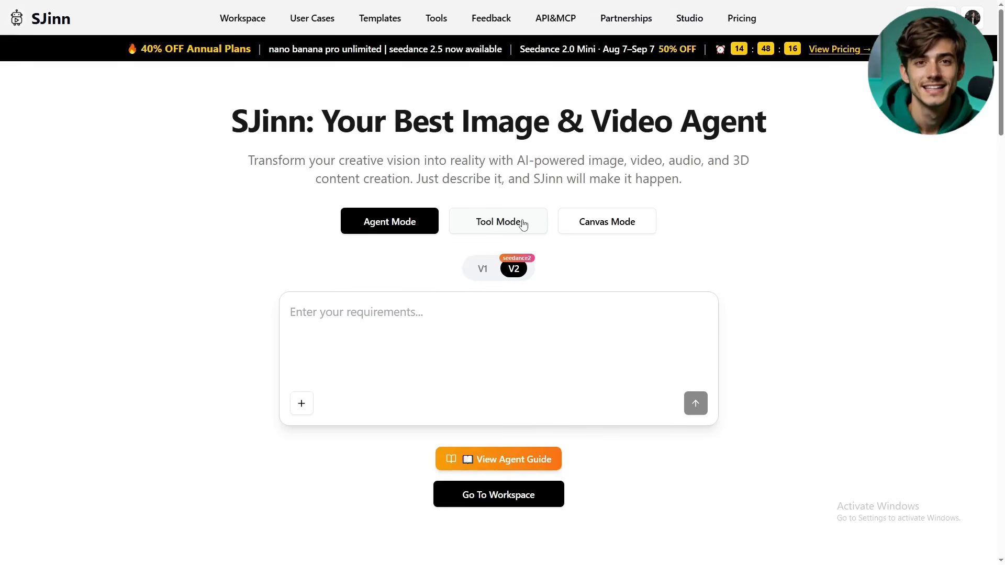
click(494, 233)
scroll(471, 236, down, 2)
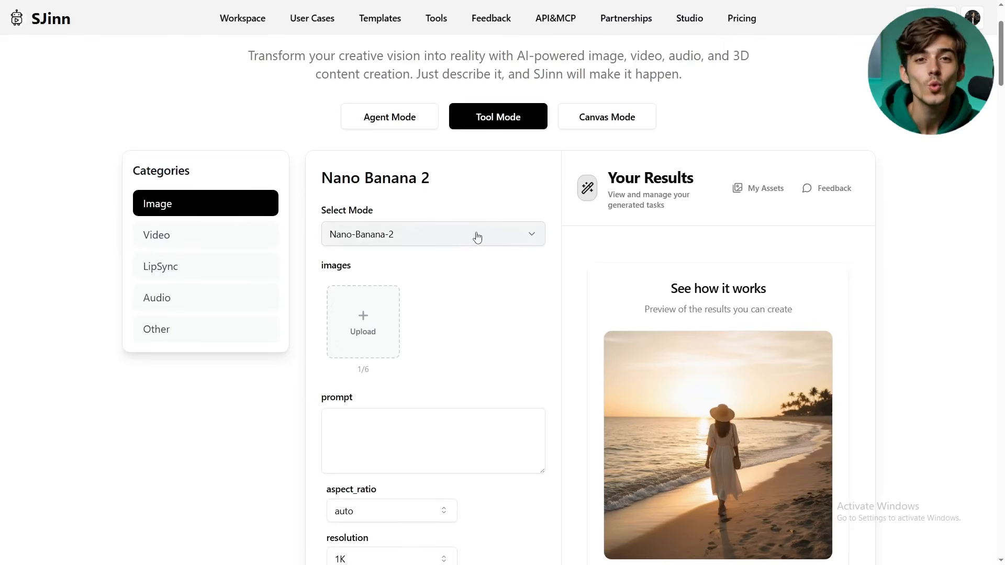
scroll(477, 237, down, 1)
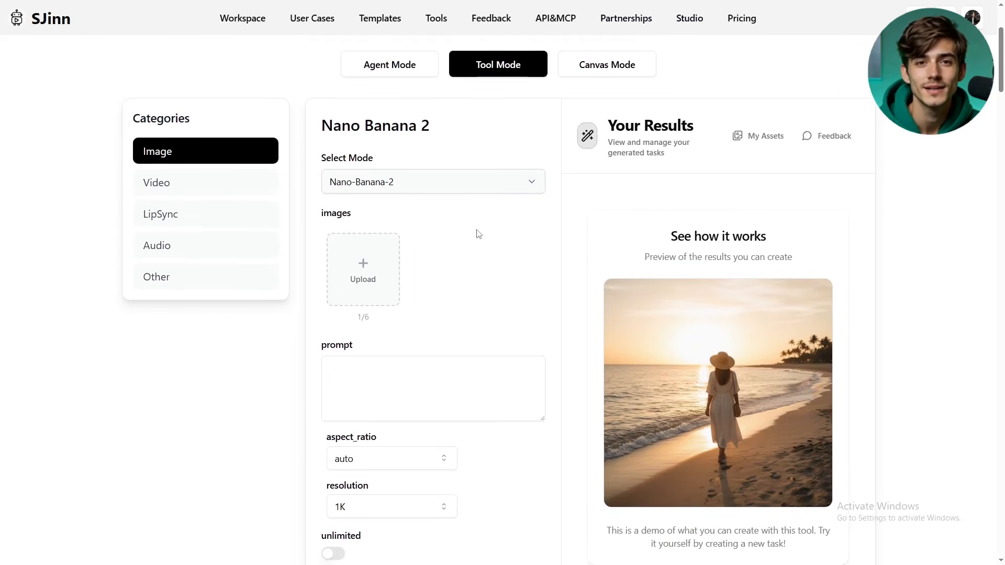
scroll(478, 234, down, 3)
scroll(504, 229, up, 1)
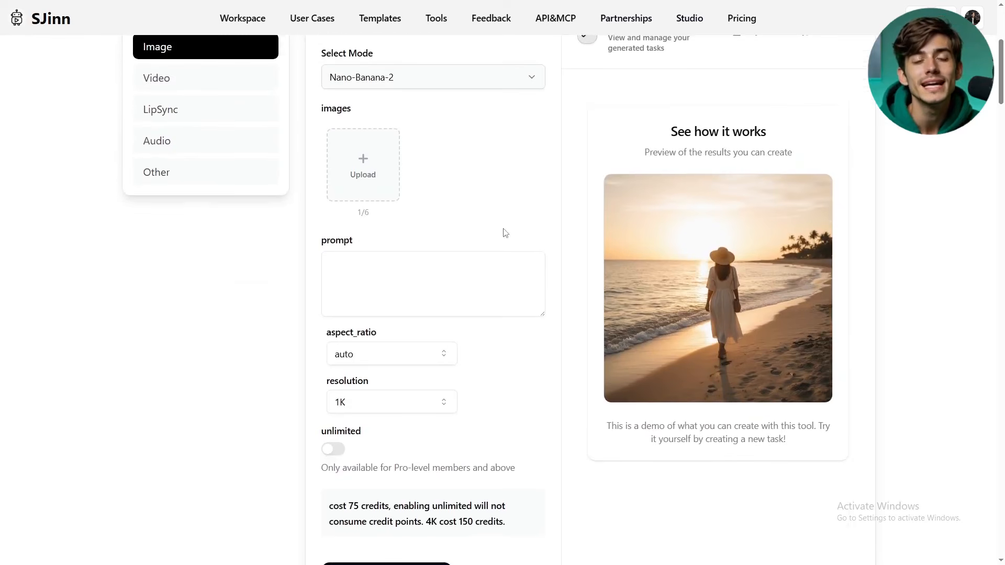
scroll(505, 233, up, 5)
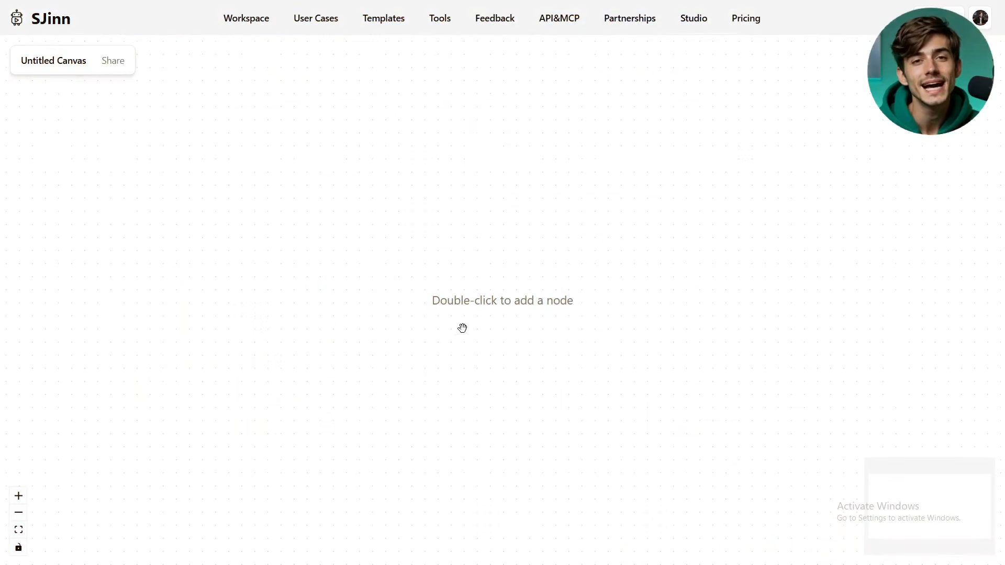
Step: Add an Image Generation node to the untitled canvas and browse the available image and video models
double_click(489, 313)
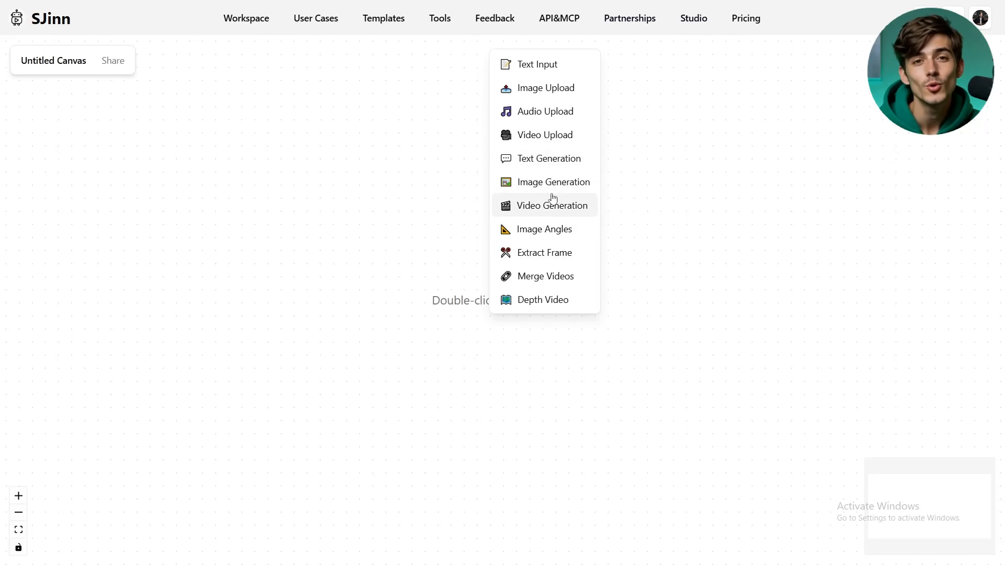
click(534, 182)
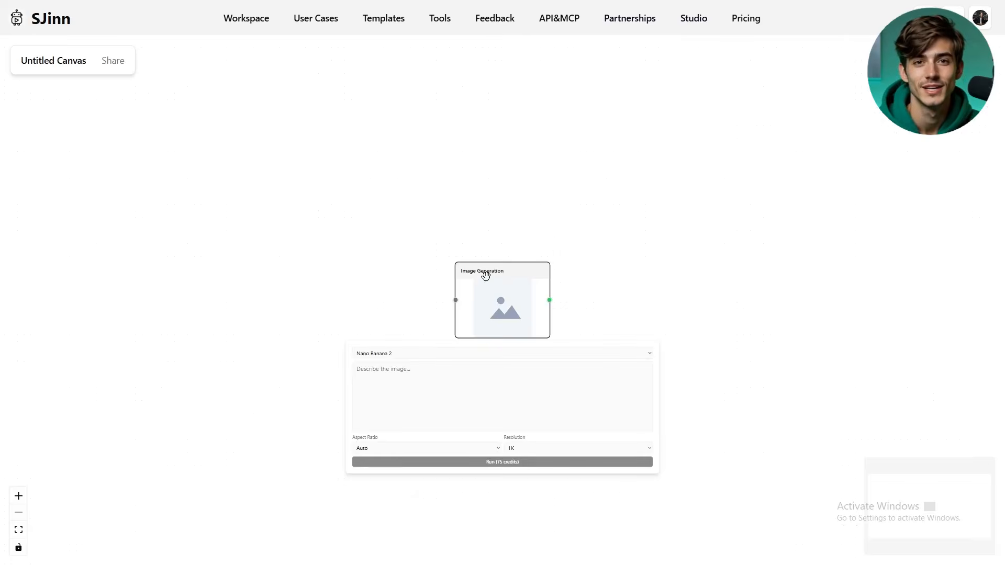
click(415, 353)
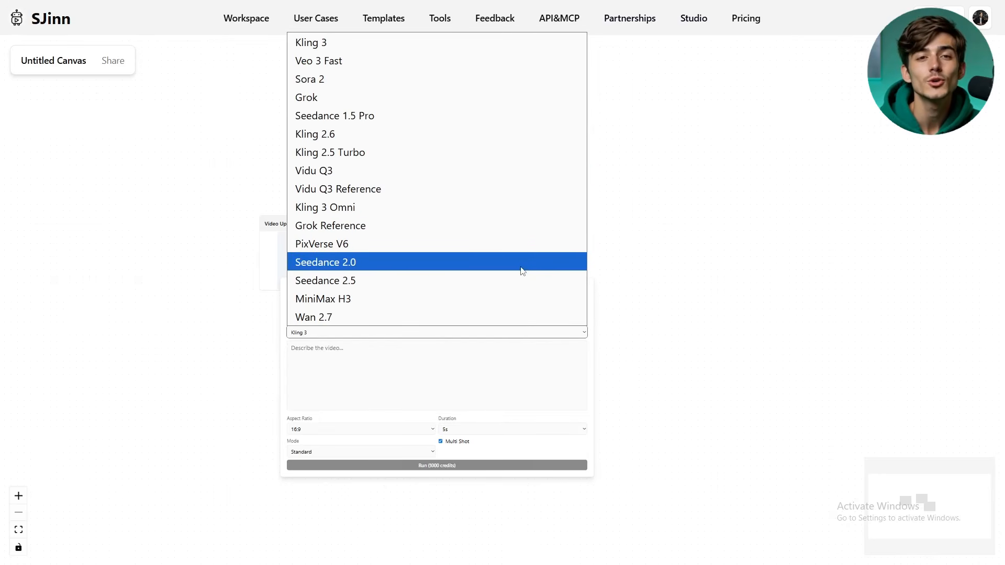
click(419, 208)
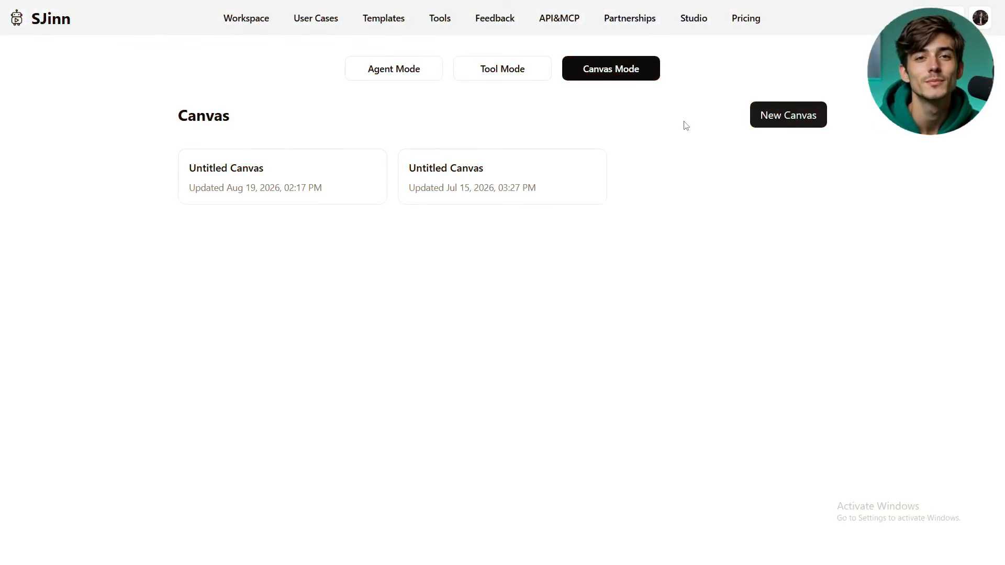
Step: Create a new canvas and name it "UGC Test Run"
click(788, 117)
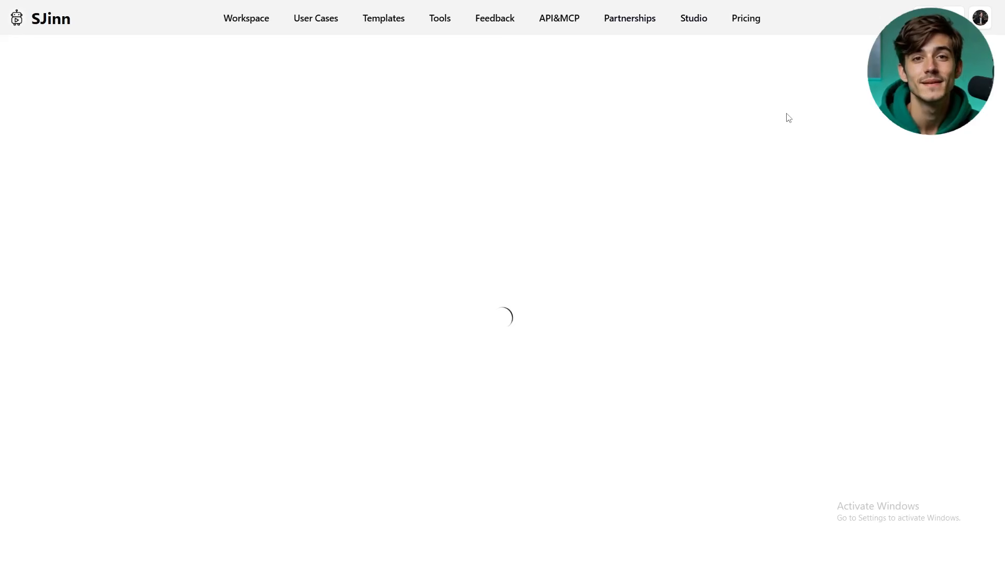
click(48, 59)
triple_click(53, 60)
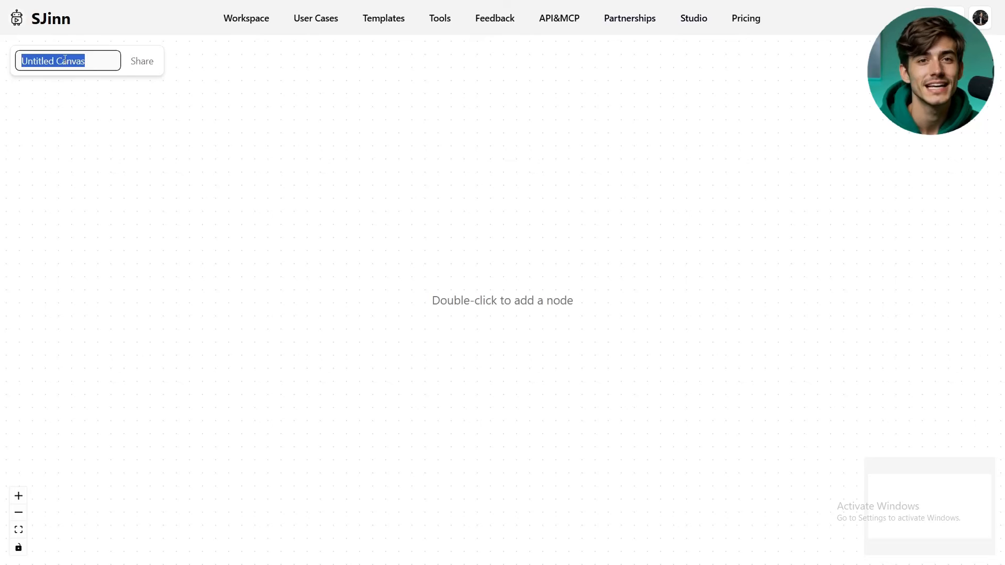
text(UGC Test Run)
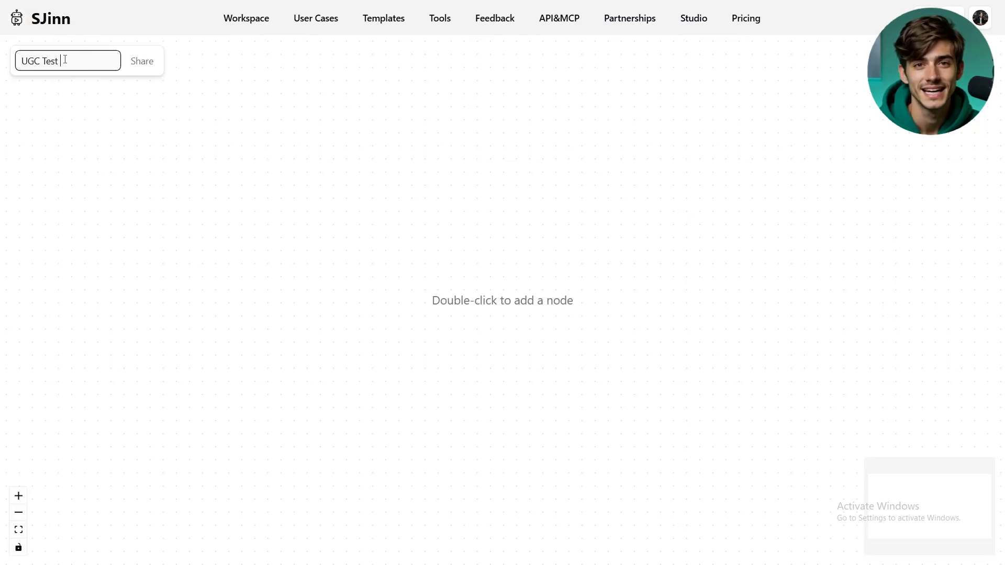
click(184, 83)
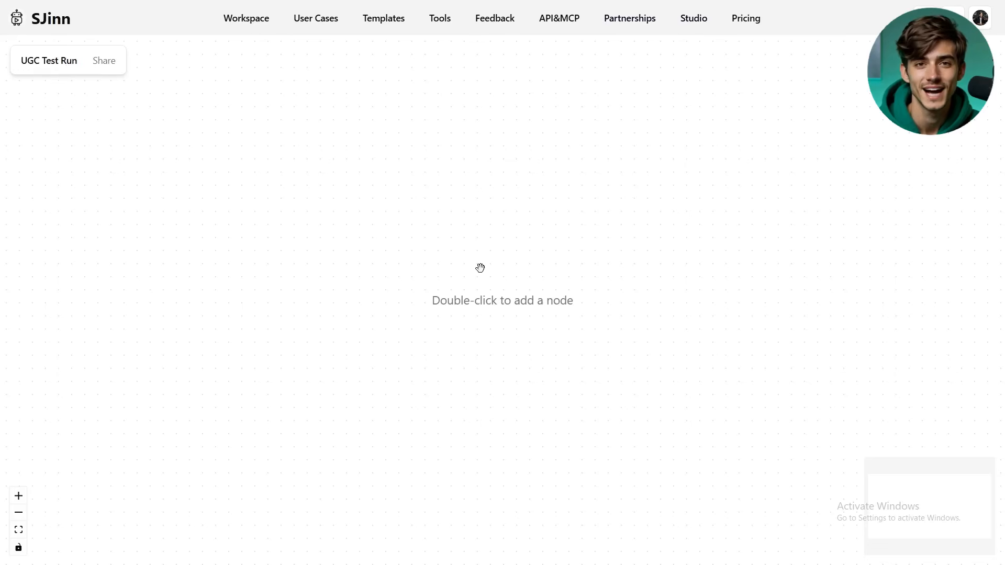
Step: Add a Text Input node with a photorealistic prompt: young woman holding a sleek glass perfume bottle, soft studio lighting, clean white background, 9:16 vertical composition
scroll(490, 298, up, 3)
double_click(480, 300)
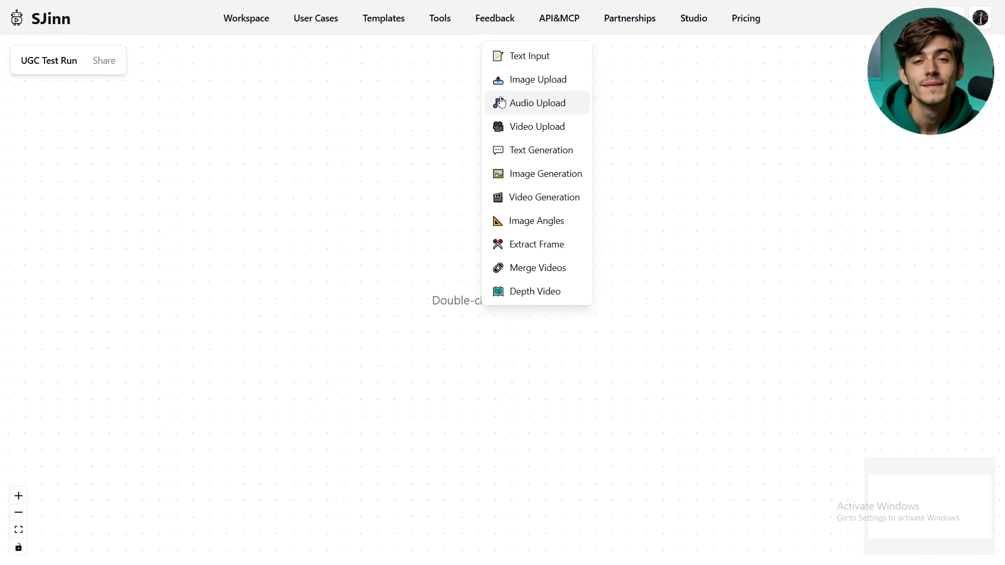
click(540, 55)
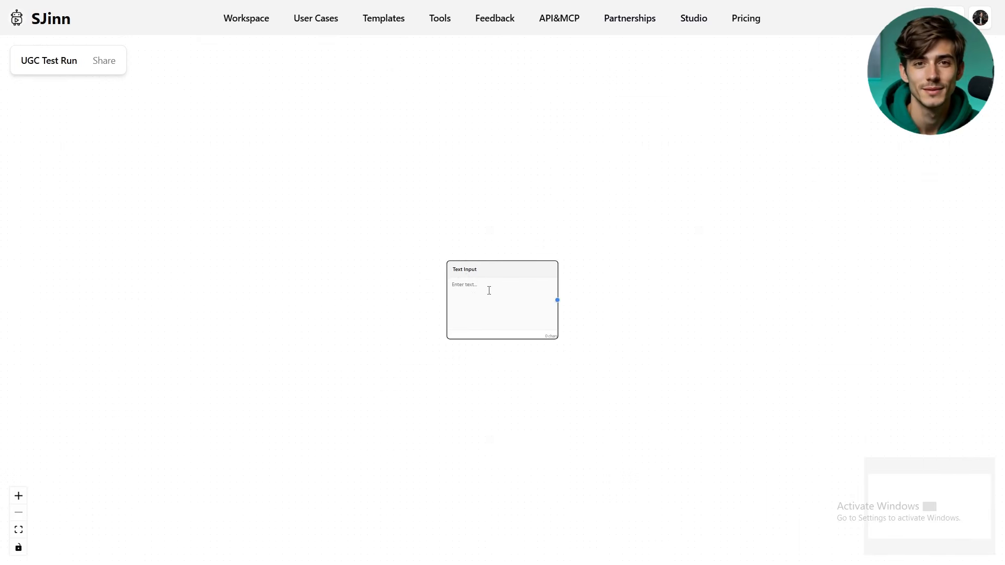
scroll(539, 258, up, 3)
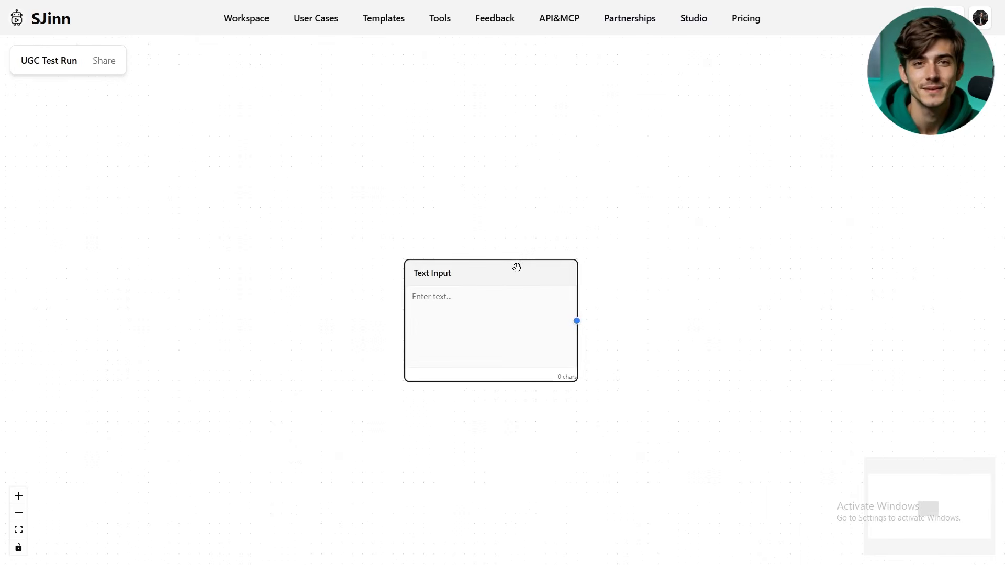
click(454, 326)
text(A young woman with flawless skin holds a sleek glass perfume bottle at chest height. Soft studio lighting, clean white background, photorealistic, sharp label detail, editorial beauty shot, 9:16 vertical composition.)
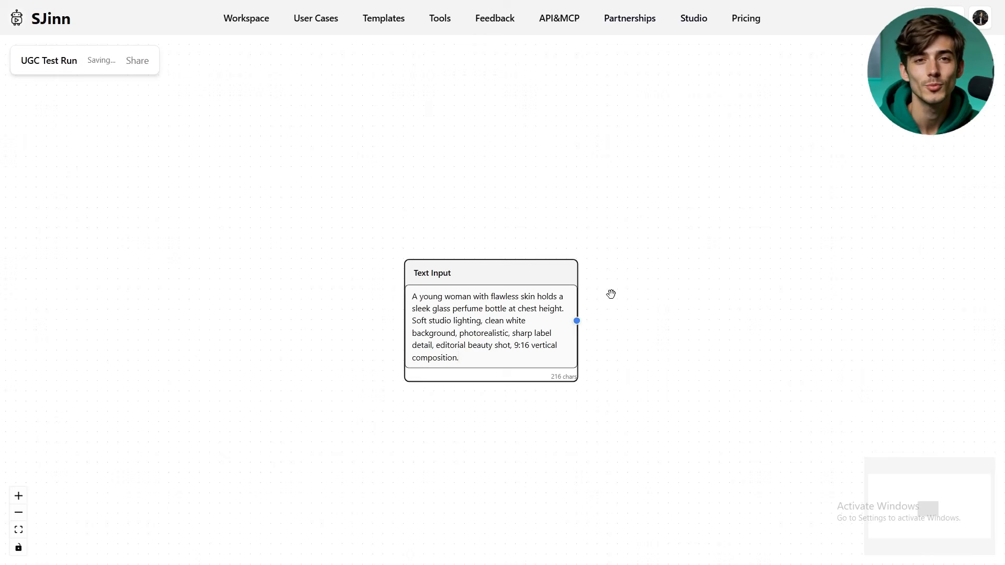
Step: Add an Image Generation node connected to the output of the Text Input node
scroll(624, 279, down, 3)
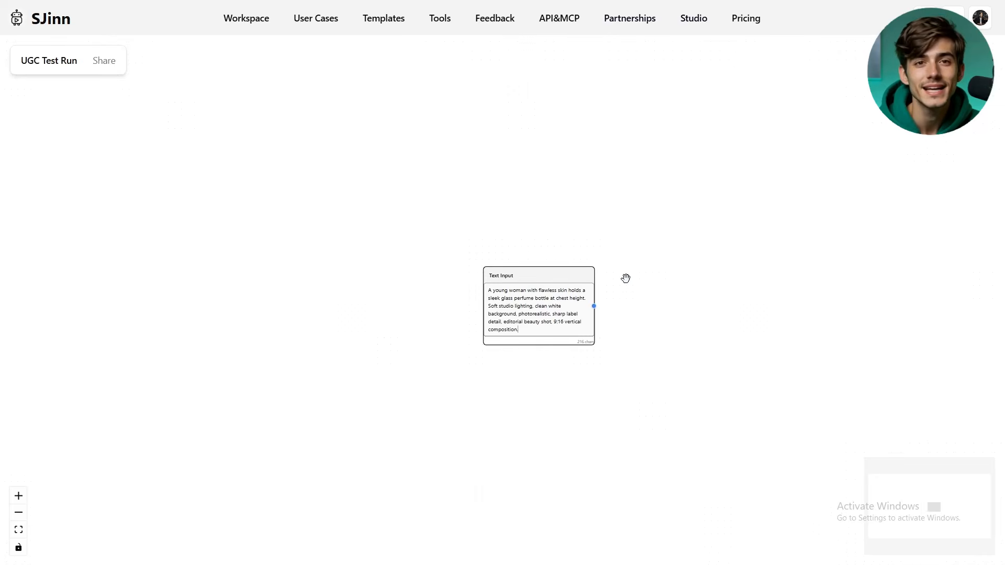
scroll(635, 284, up, 1)
drag(630, 287, 504, 324)
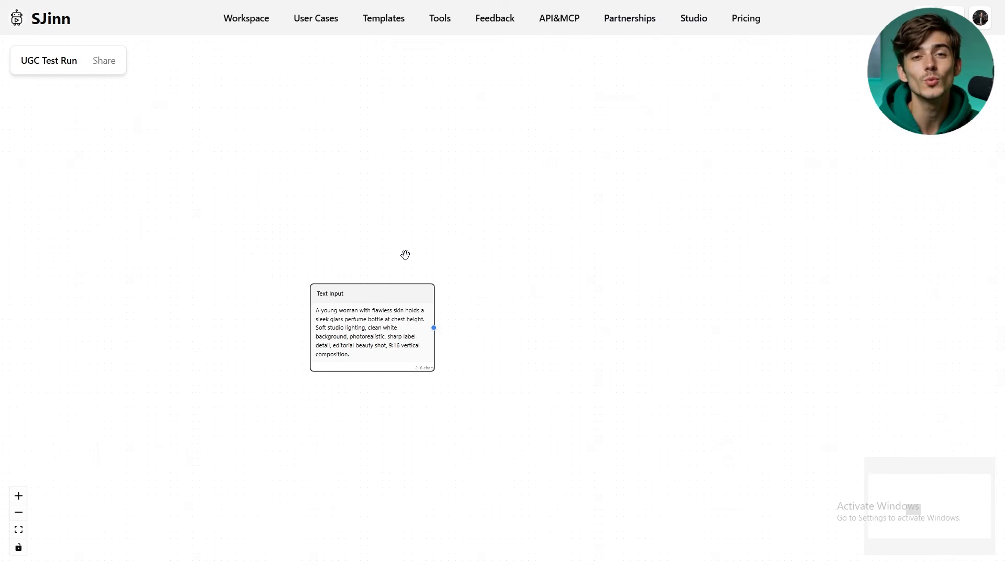
scroll(456, 345, down, 1)
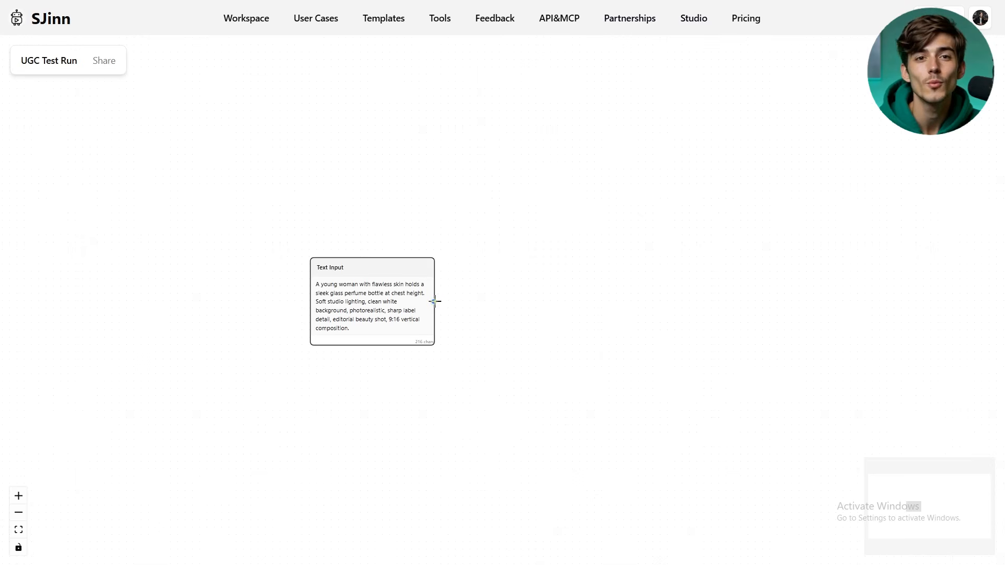
drag(433, 301, 564, 299)
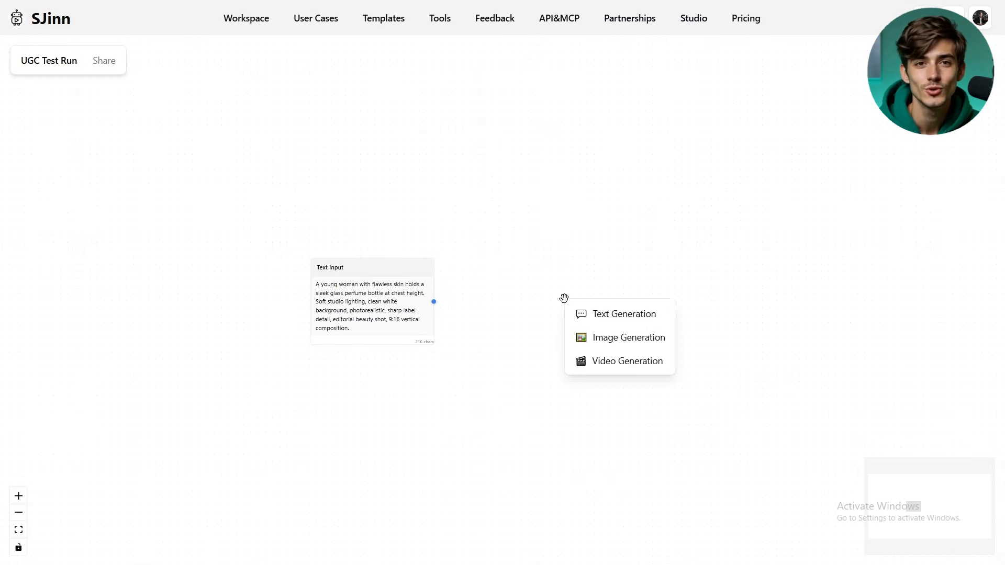
click(620, 341)
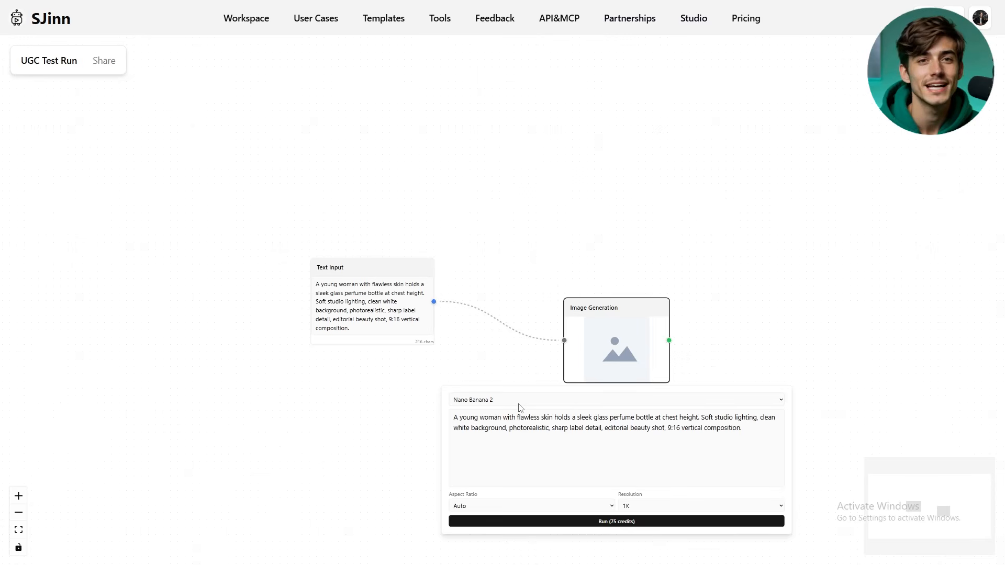
Step: Generate the image with the Nano Banana Pro model at a 9:16 aspect ratio and inspect the result up close
click(505, 403)
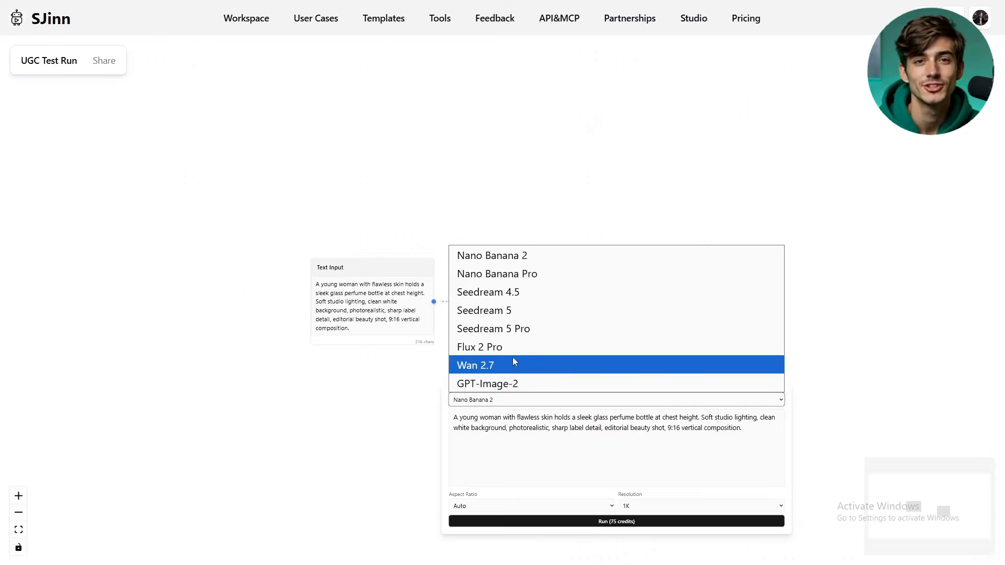
click(550, 277)
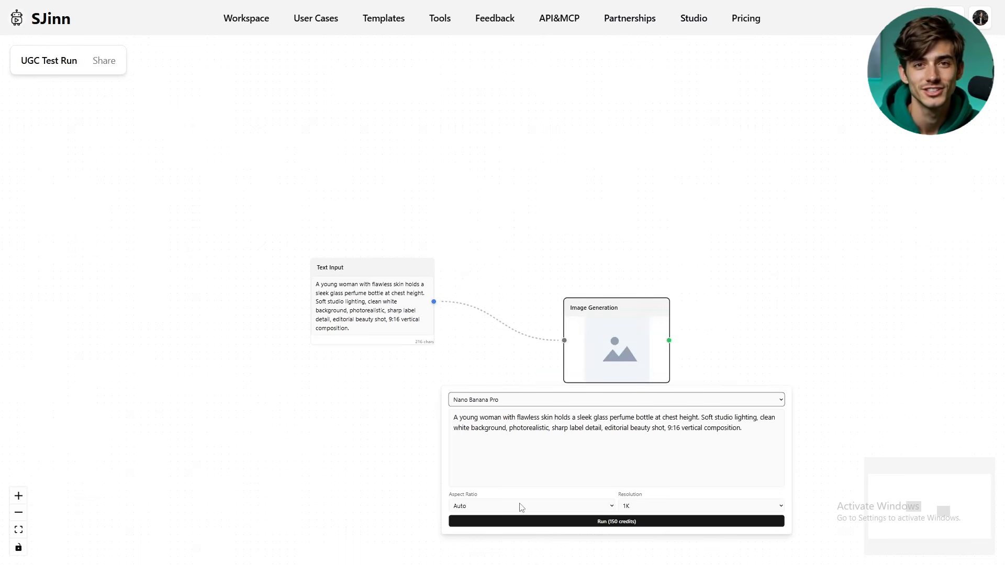
click(520, 507)
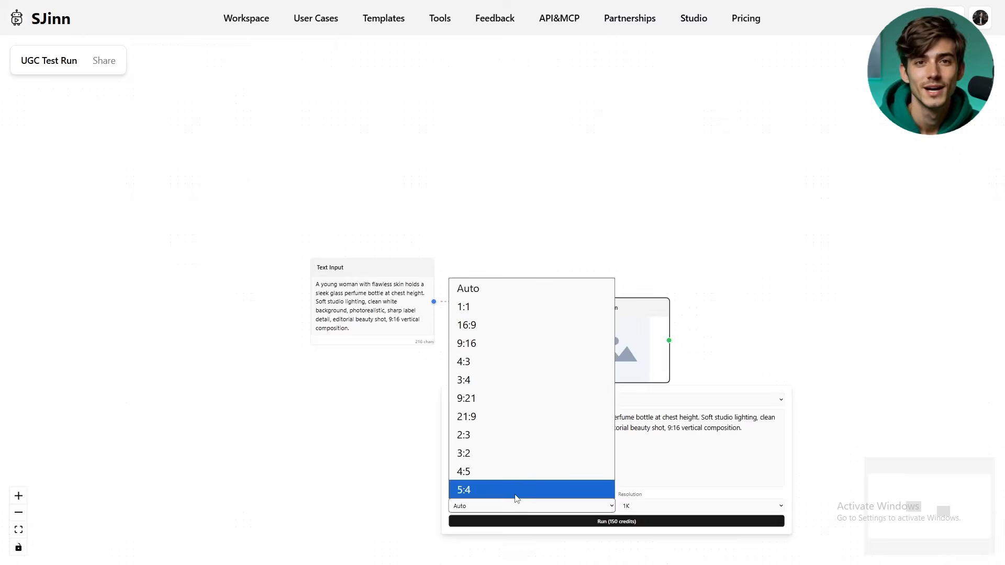
click(495, 346)
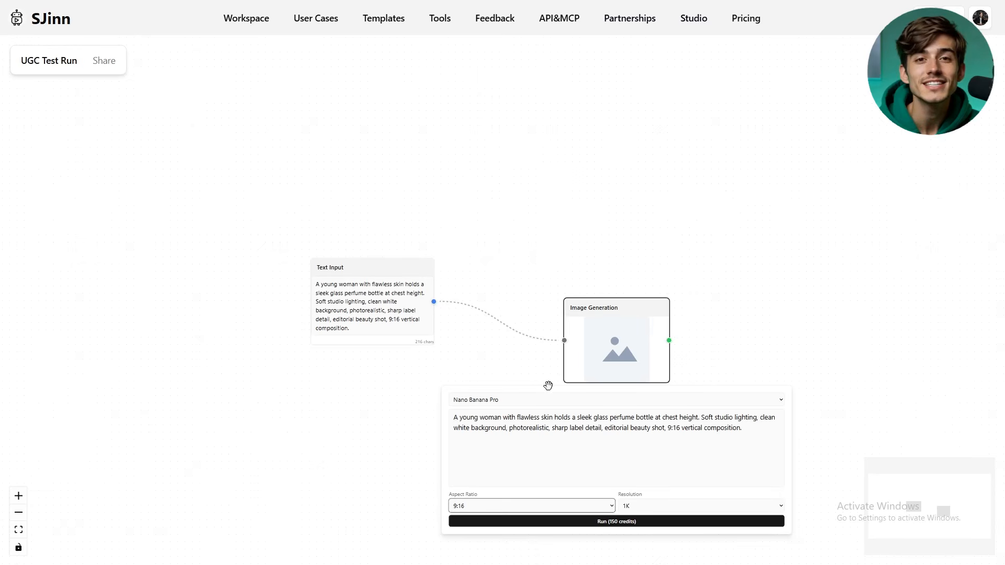
click(616, 521)
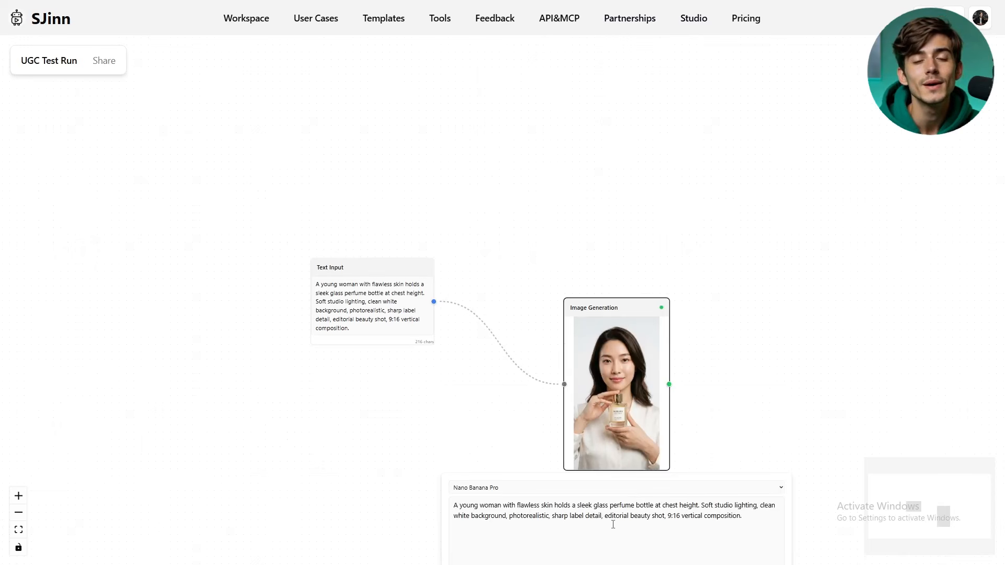
scroll(656, 458, up, 3)
scroll(664, 465, up, 3)
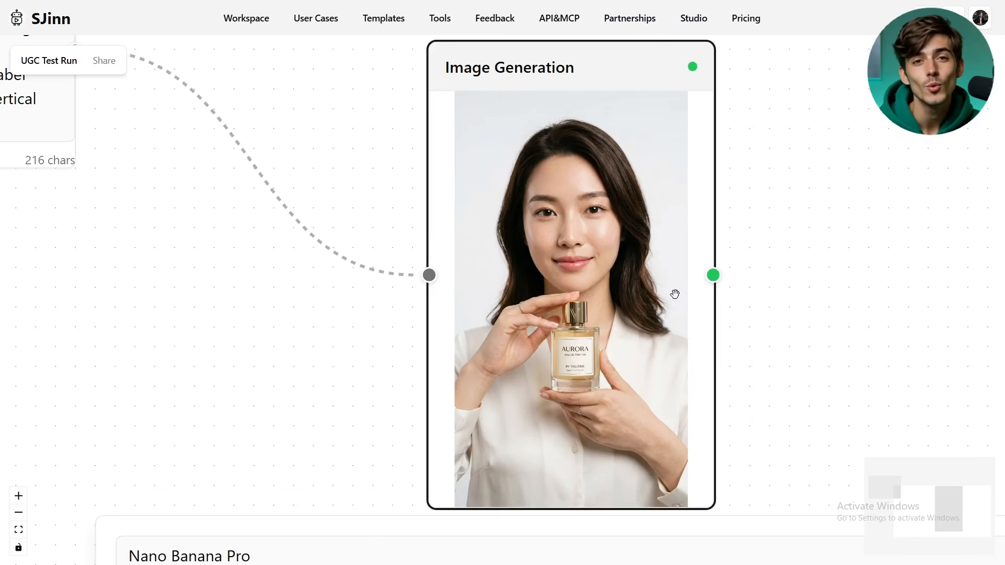
Step: Move the Text Input node aside and place the Image Generation node below it to free up canvas space
scroll(675, 293, down, 1)
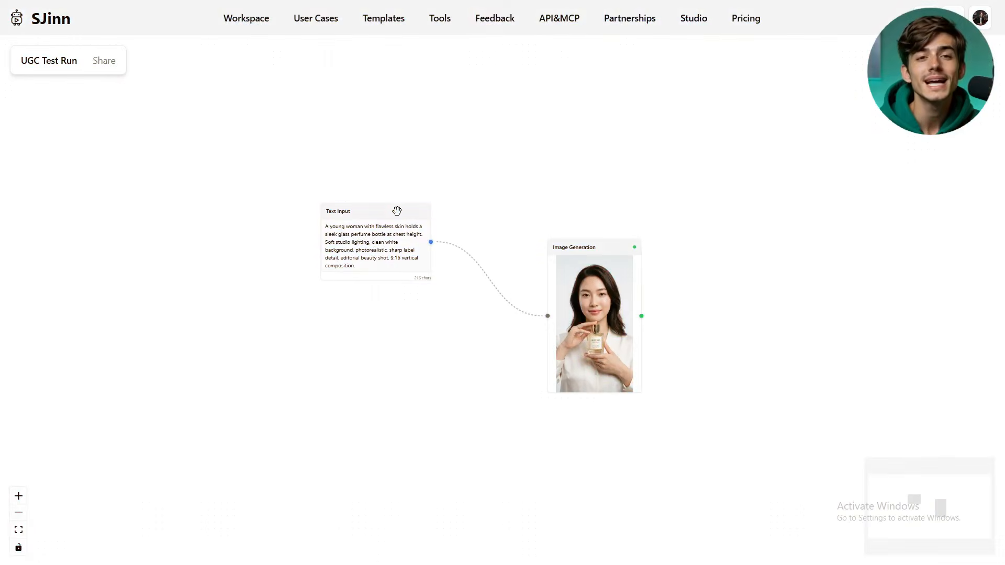
drag(393, 209, 191, 144)
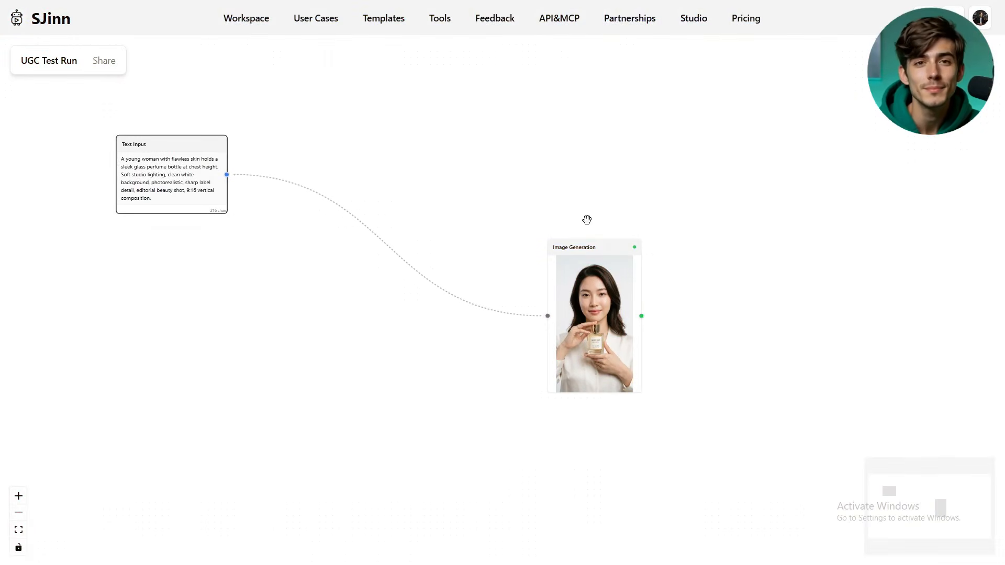
drag(563, 249, 173, 258)
click(274, 305)
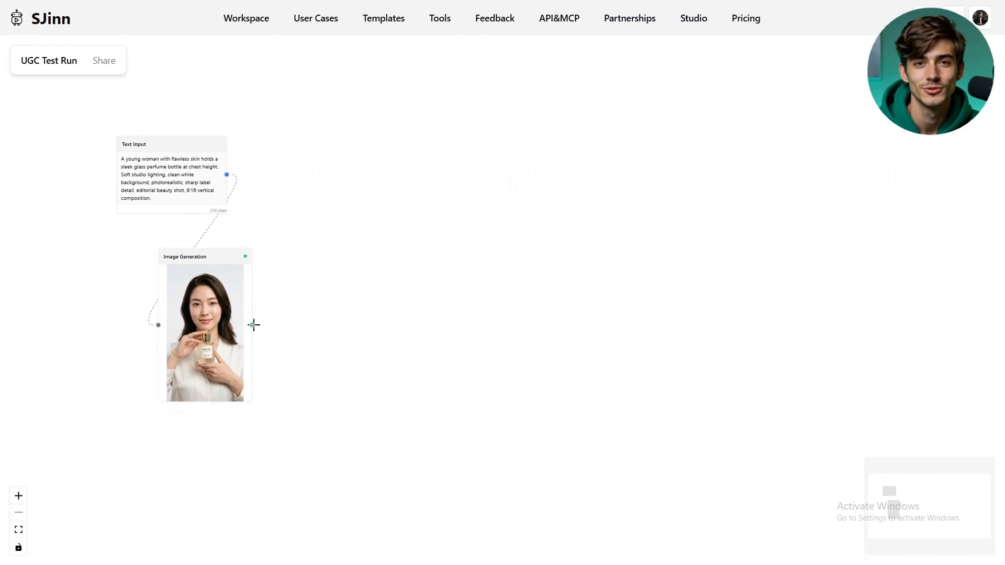
Step: Add a Video Generation node fed by the generated perfume image and keep Kling 3 as its model
drag(252, 325, 408, 328)
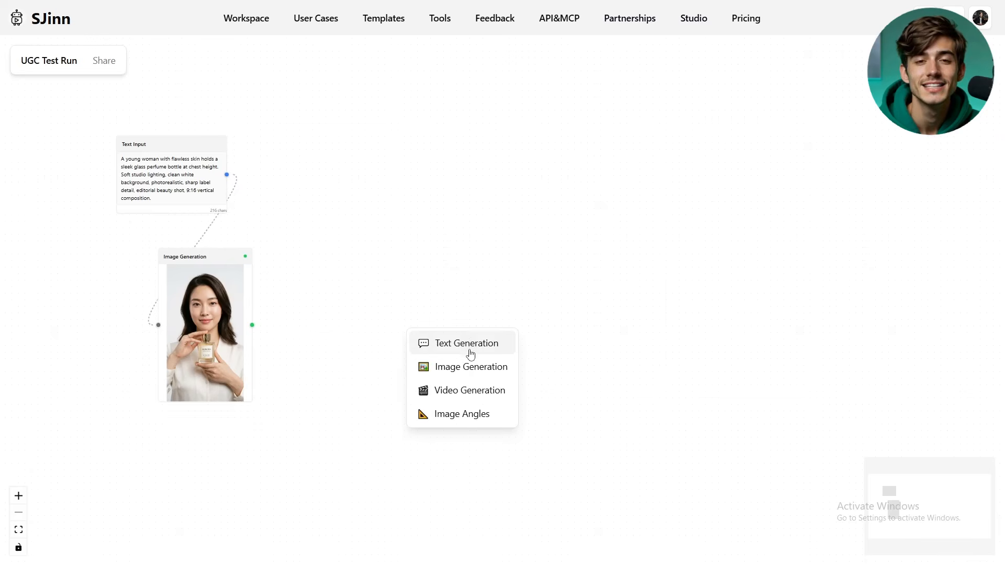
click(460, 391)
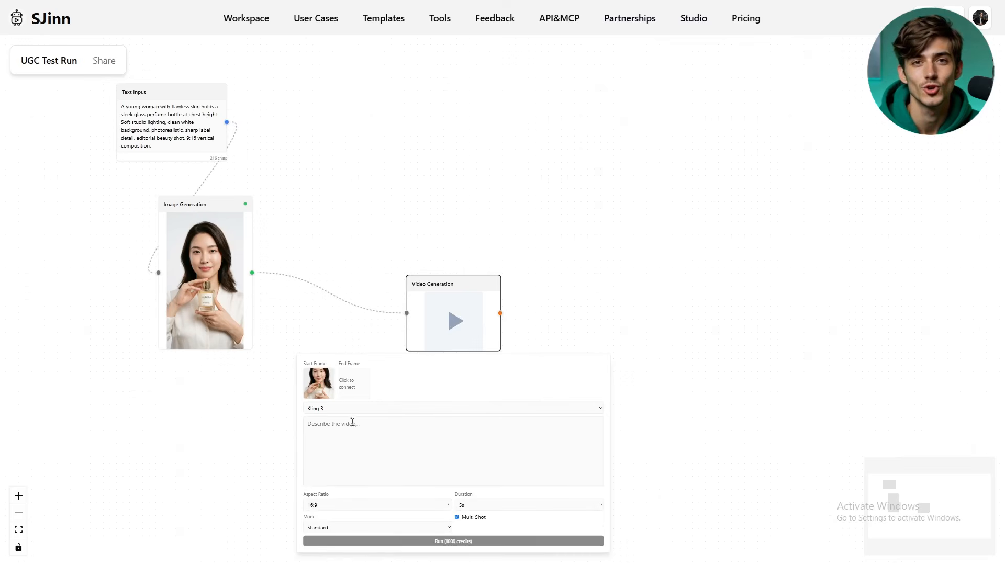
click(375, 409)
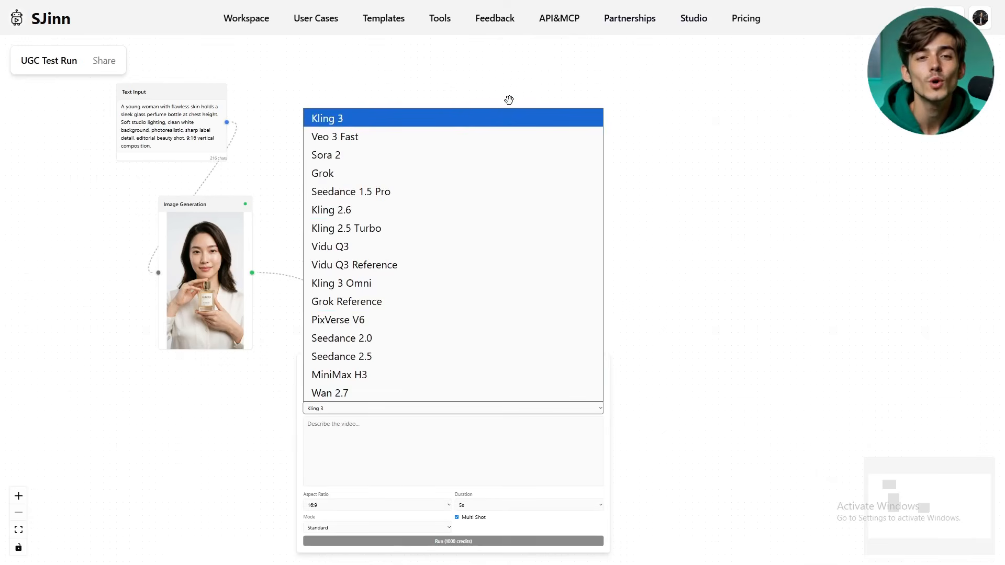
click(328, 118)
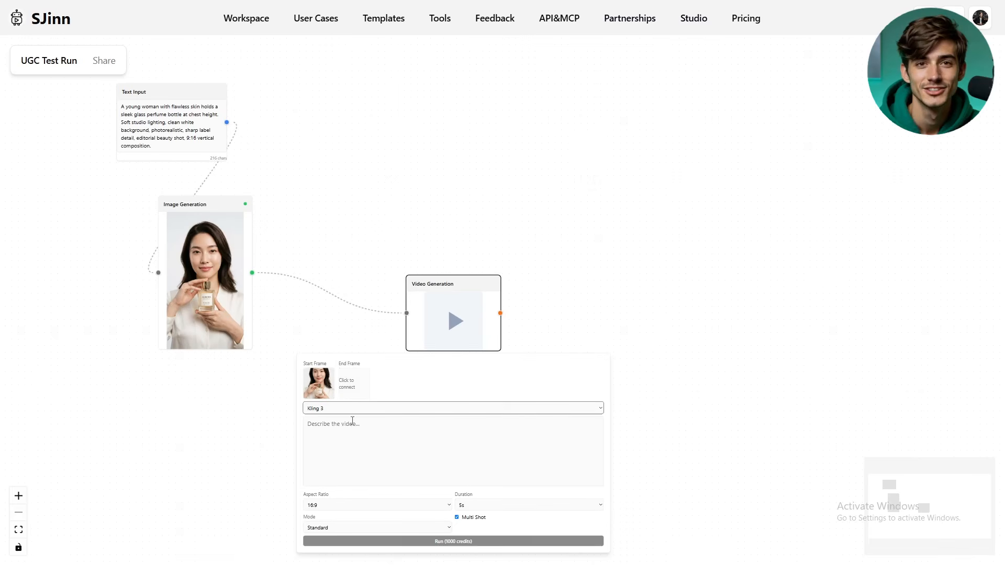
Step: Enter a video prompt: slow close-up push toward the bottle, woman lifts it and speaks her testimonial into the lens, soft natural light, cinematic
scroll(590, 257, down, 2)
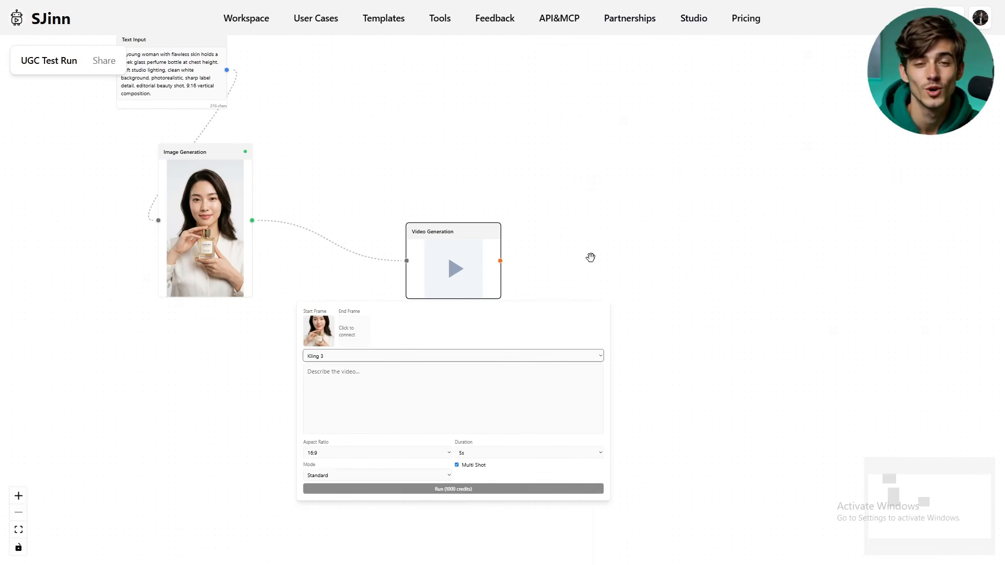
click(371, 375)
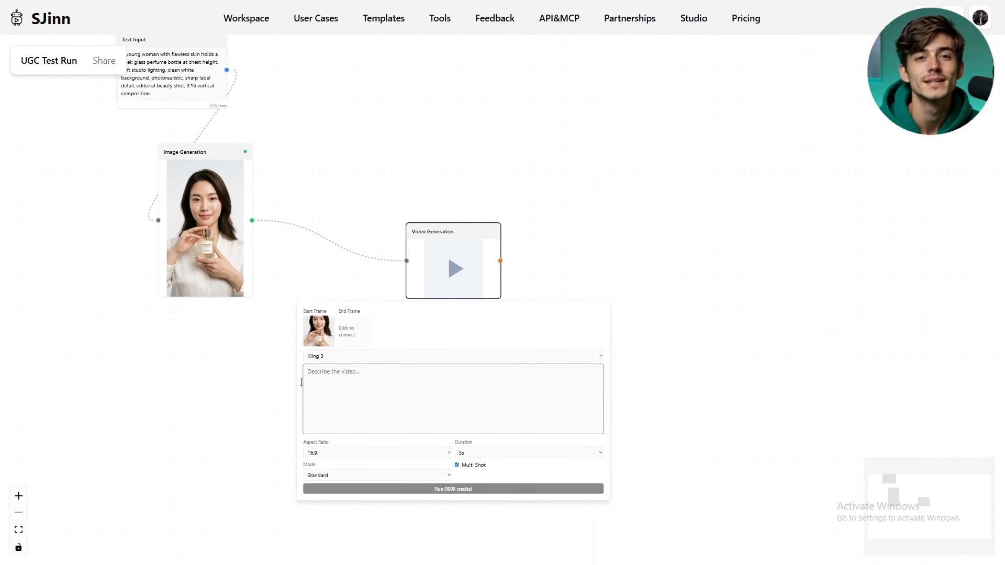
scroll(234, 390, up, 2)
scroll(836, 359, up, 1)
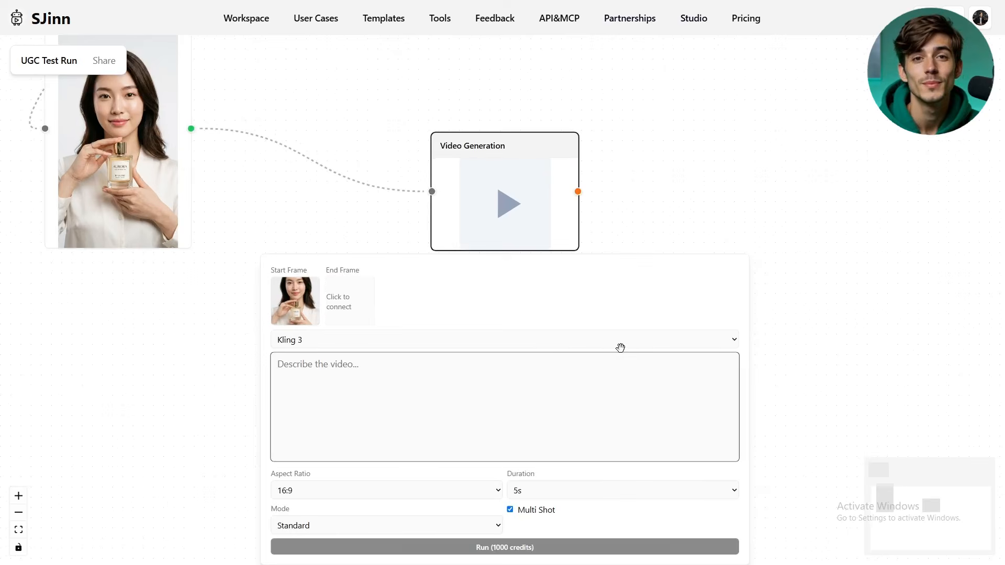
scroll(621, 347, down, 2)
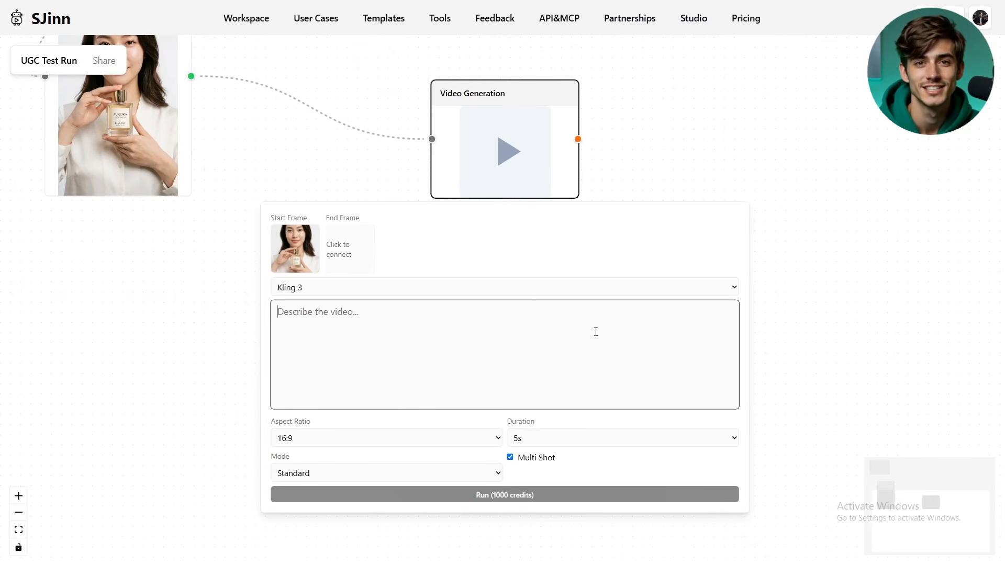
text(Close-up shot, camera slowly pushes in toward the bottle. A woman's hand enters frame and lifts it. She looks directly into the lens and says: "I have been wearing this one all week and I am obsessed. It is soft, it is fresh, and it actually lasts." Soft natural light, shallow depth of field, cinematic.)
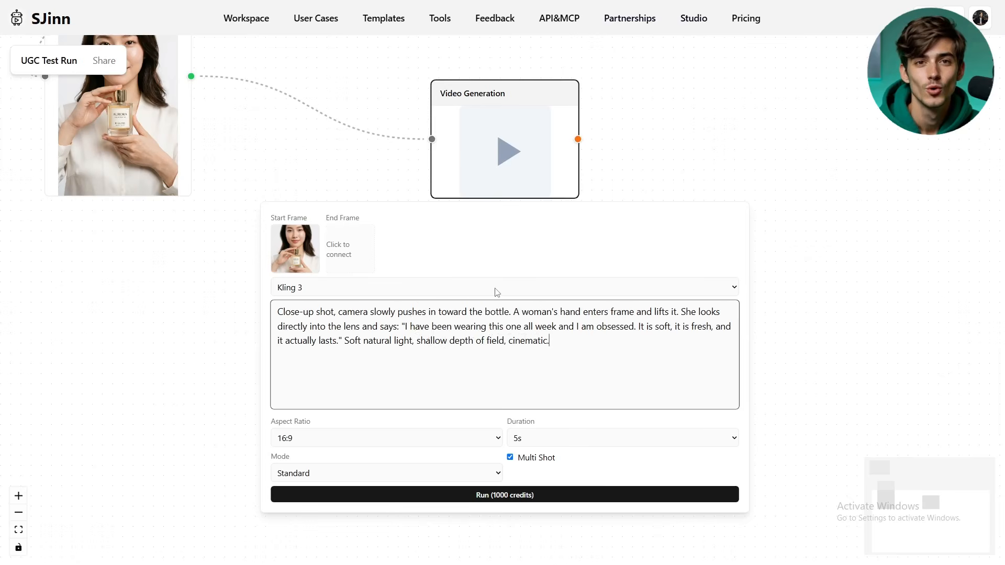
Step: Generate the video at a 9:16 aspect ratio with a 10s duration and play back the result
click(379, 438)
click(379, 450)
click(525, 443)
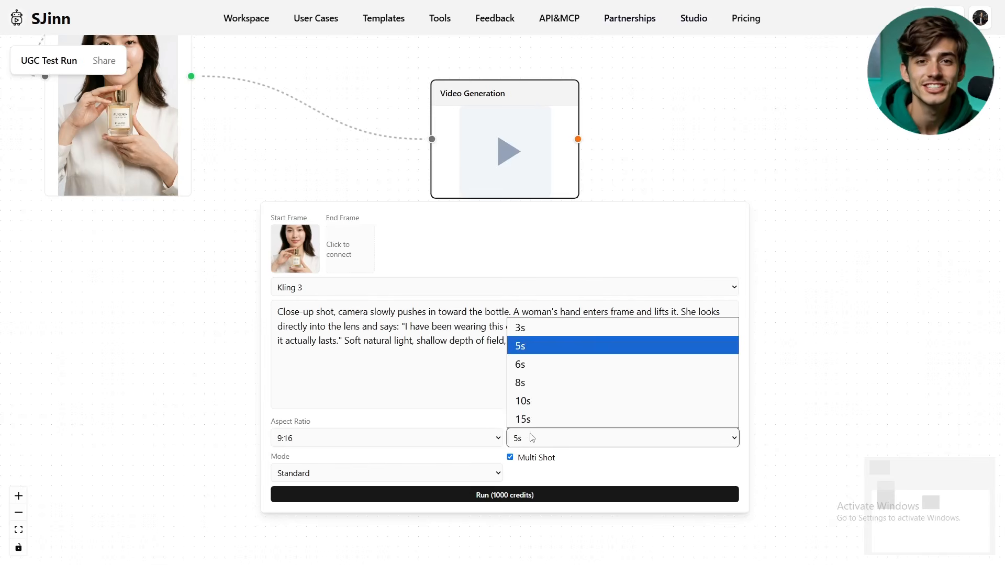
click(531, 403)
click(434, 474)
click(482, 498)
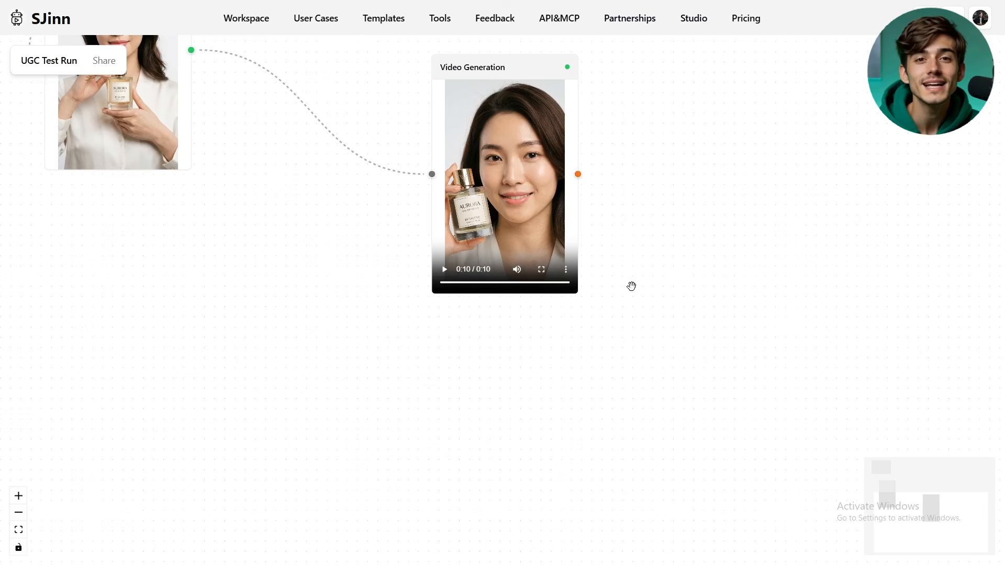
click(441, 270)
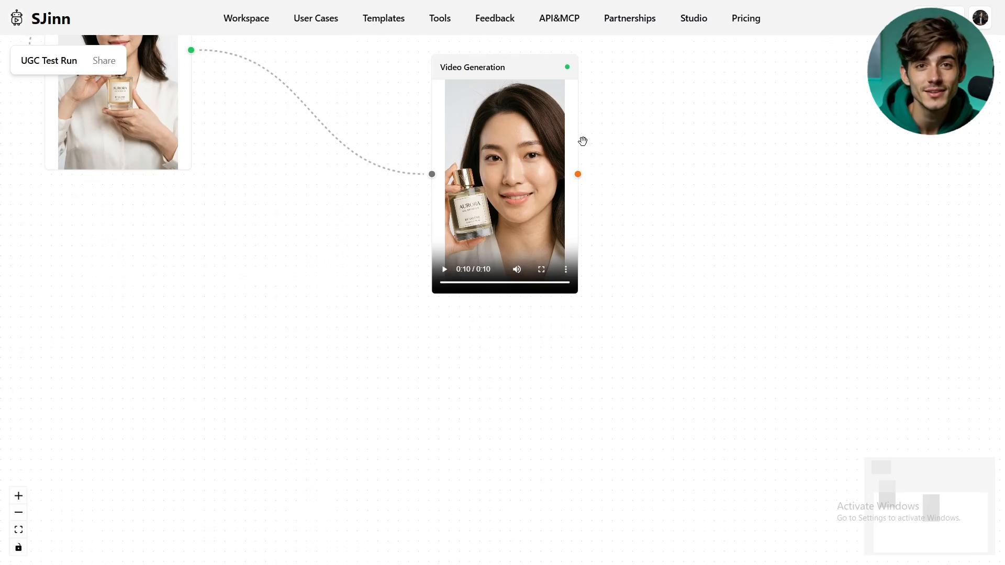
scroll(675, 279, up, 3)
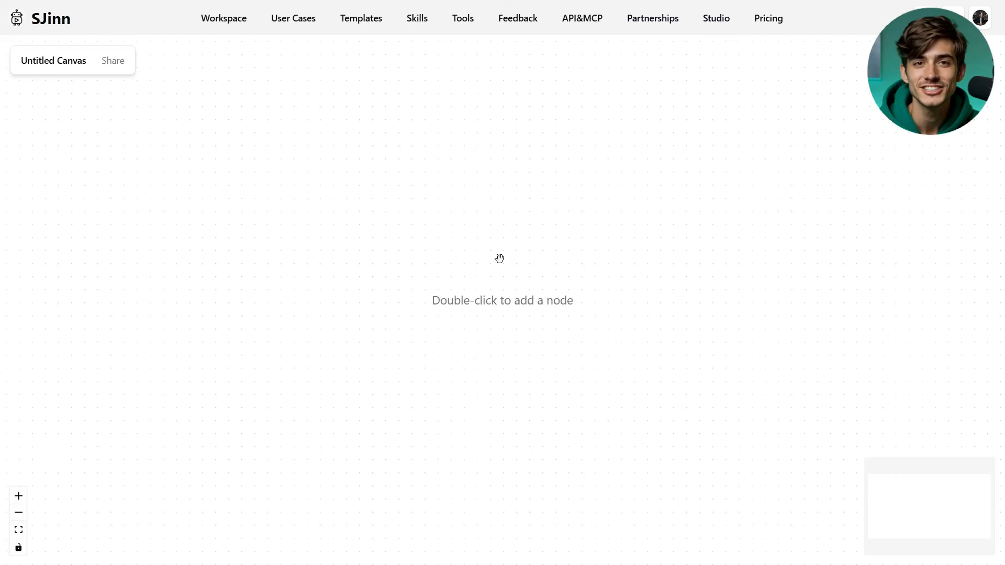
Step: On the empty canvas, add a Text Input node describing a stylish woman in her early 30s, neutral background, no product, photorealistic, vertical format
double_click(454, 292)
click(502, 308)
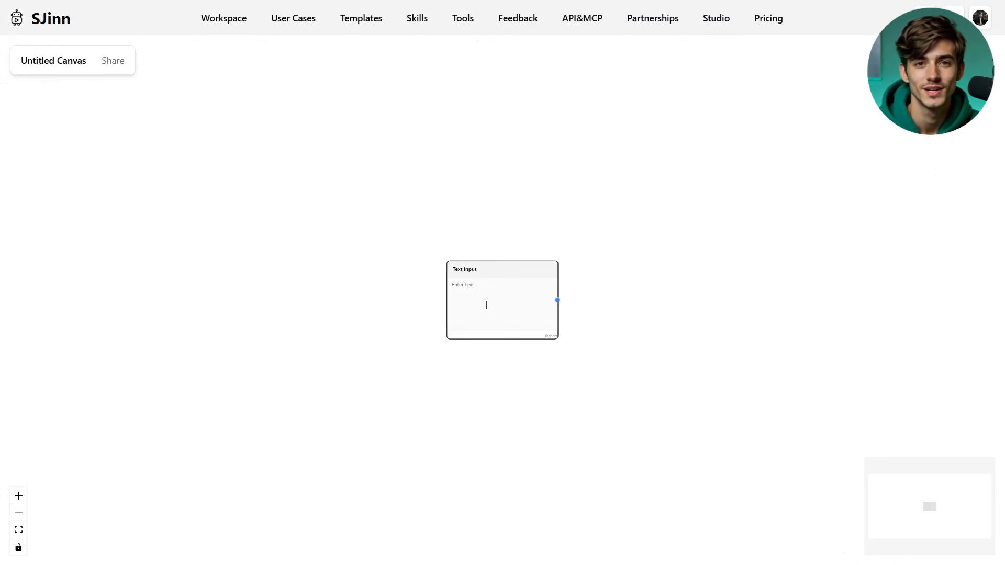
scroll(628, 293, up, 3)
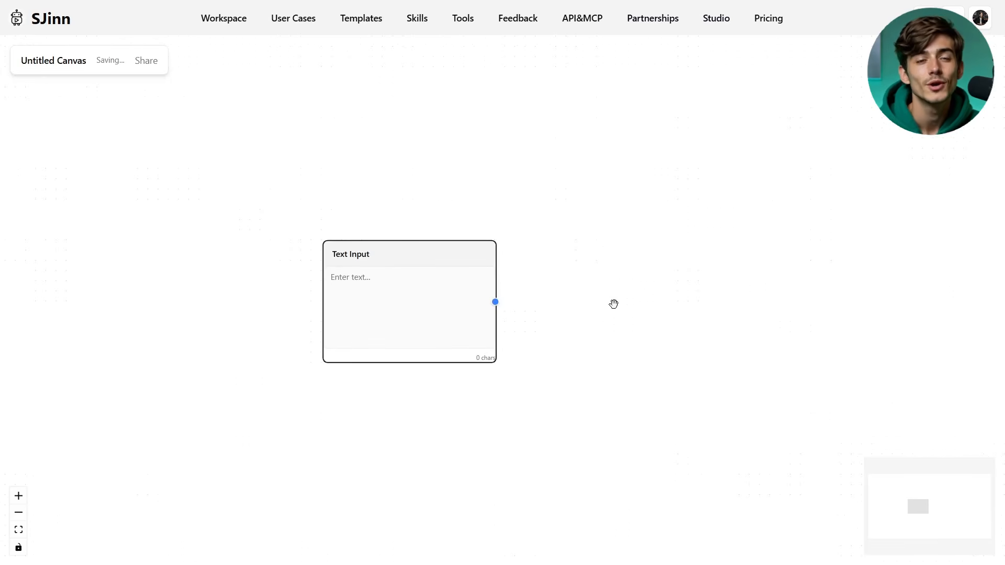
scroll(150, 197, up, 3)
click(421, 312)
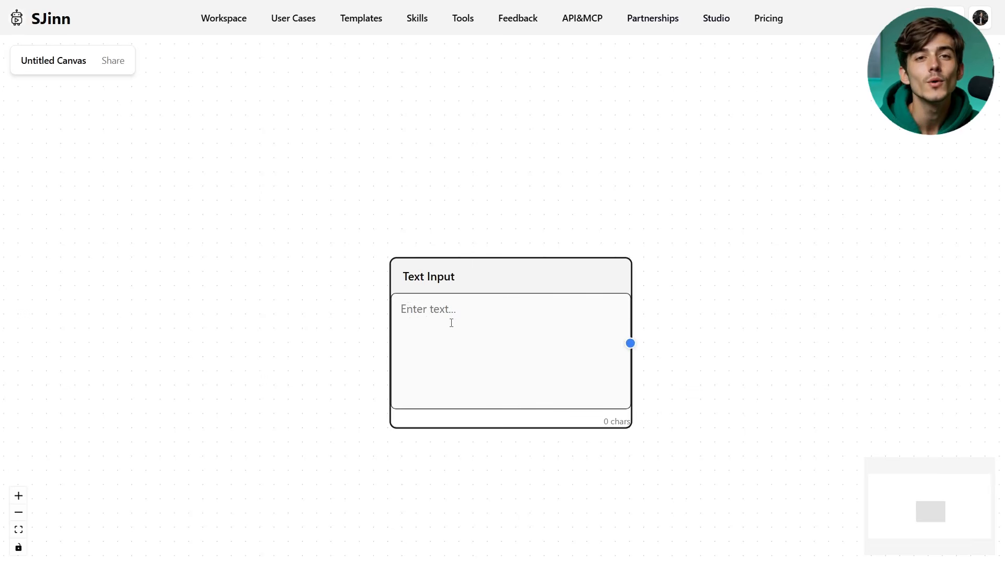
text(A stylish woman in her early 30s, natural makeup, soft neutral background, looking slightly off-camera, relaxed confident pose, no product in frame, photorealistic, vertical format)
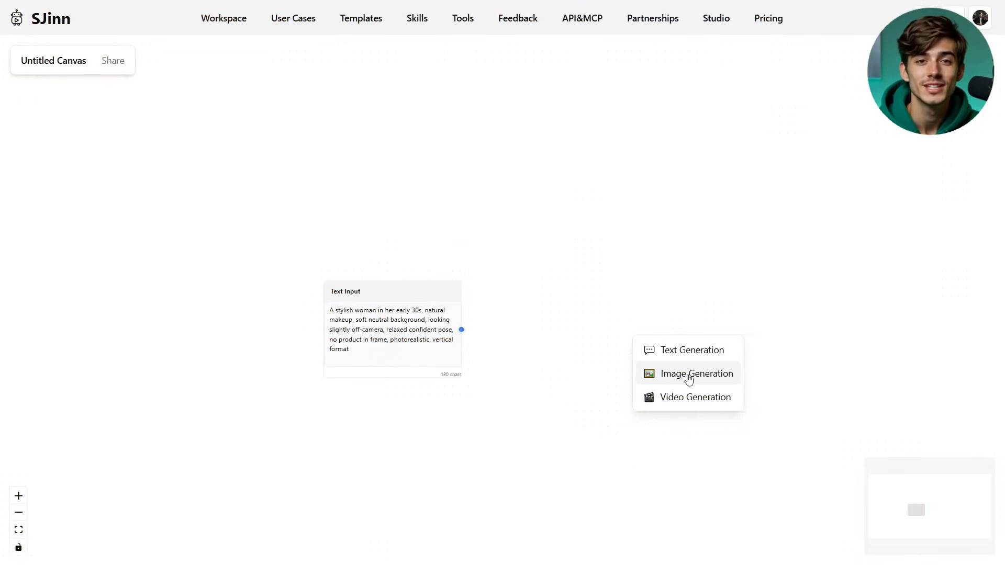
Step: Connect an Image Generation node to the woman prompt, run Nano Banana 2 at 9:16 and 2K, and align it beside the Text Input node
click(688, 373)
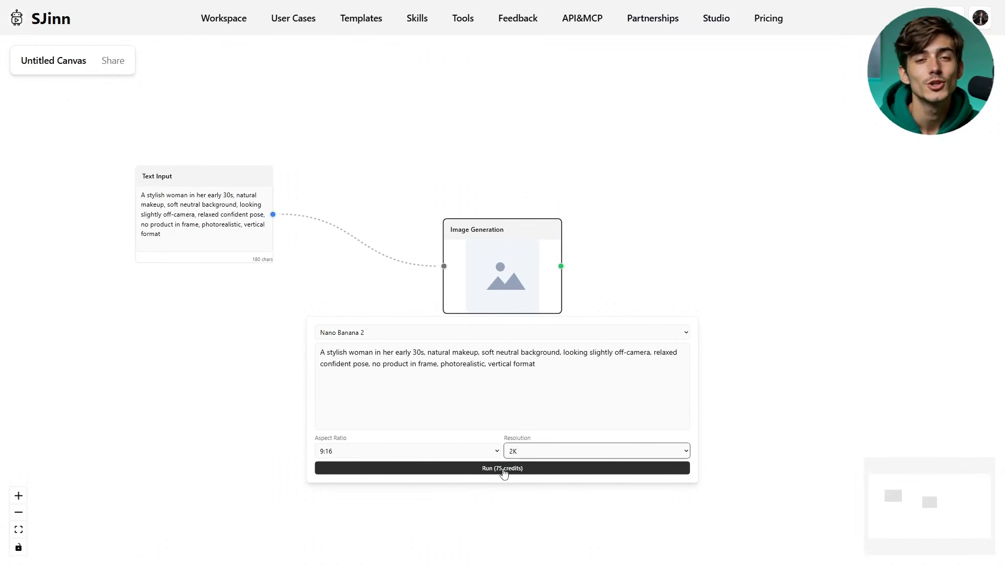
click(504, 468)
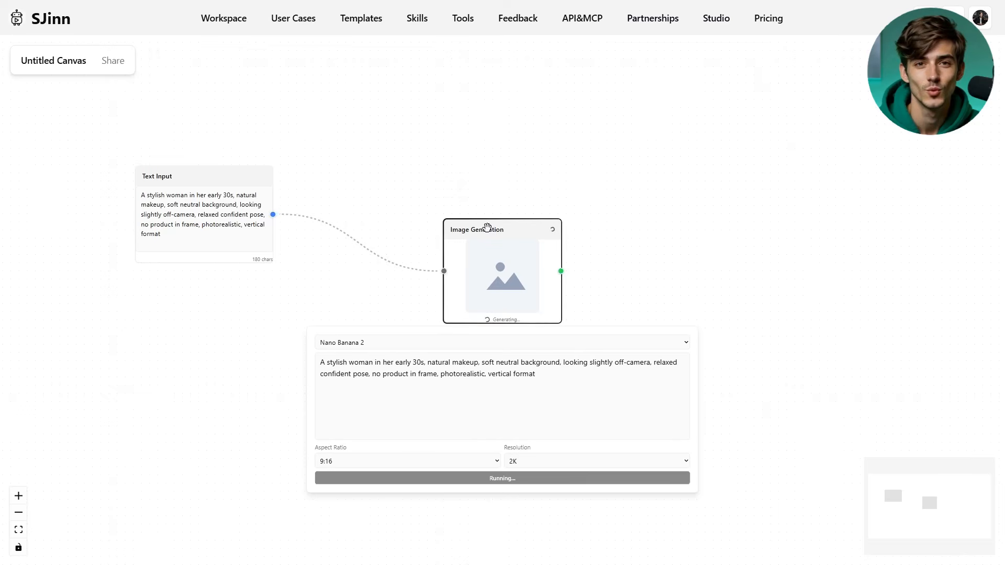
drag(487, 227, 501, 170)
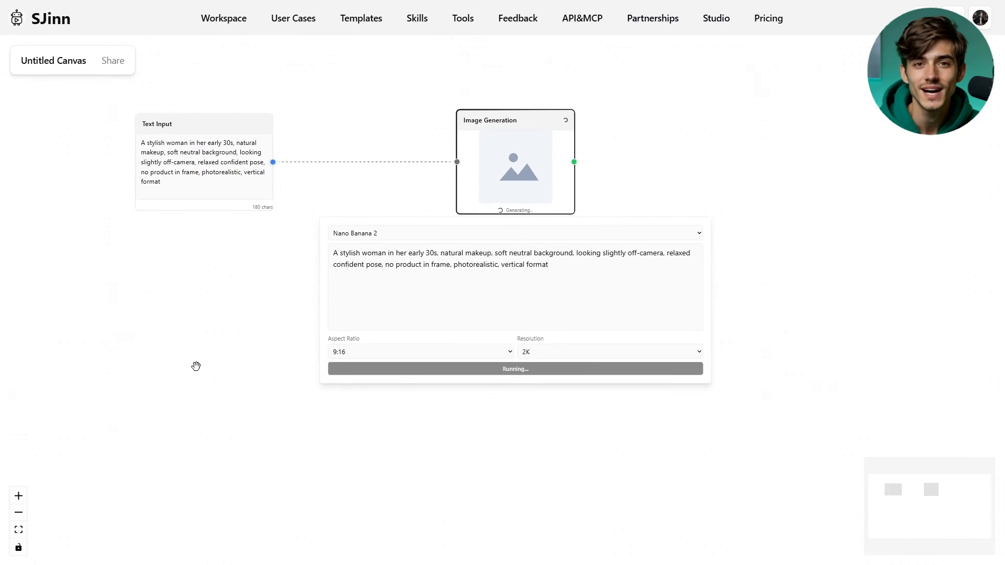
Step: Add a second Text Input node below with a prompt for a tan leather shoulder bag on a cream surface, photorealistic product shot, square format
drag(218, 366, 276, 339)
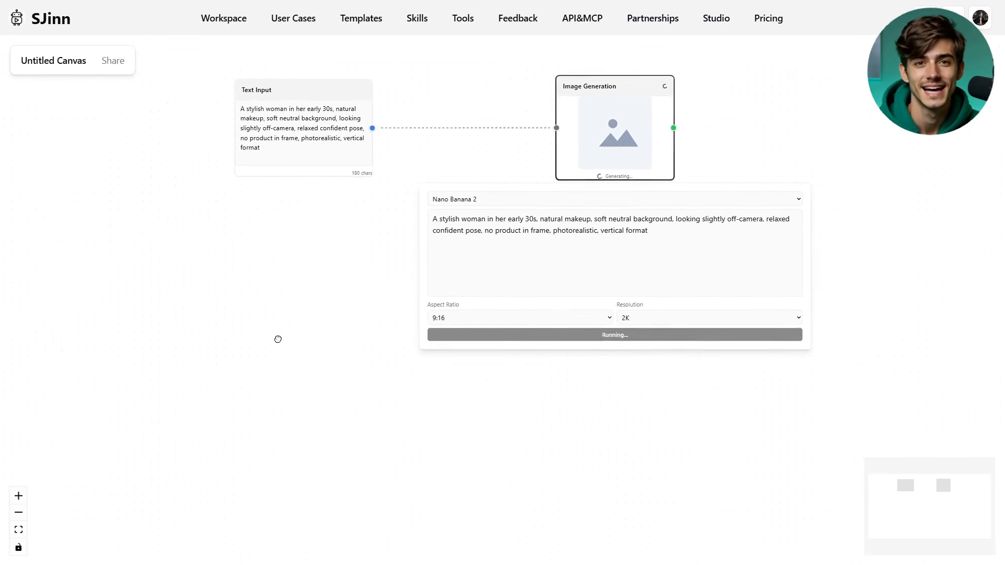
right_click(270, 407)
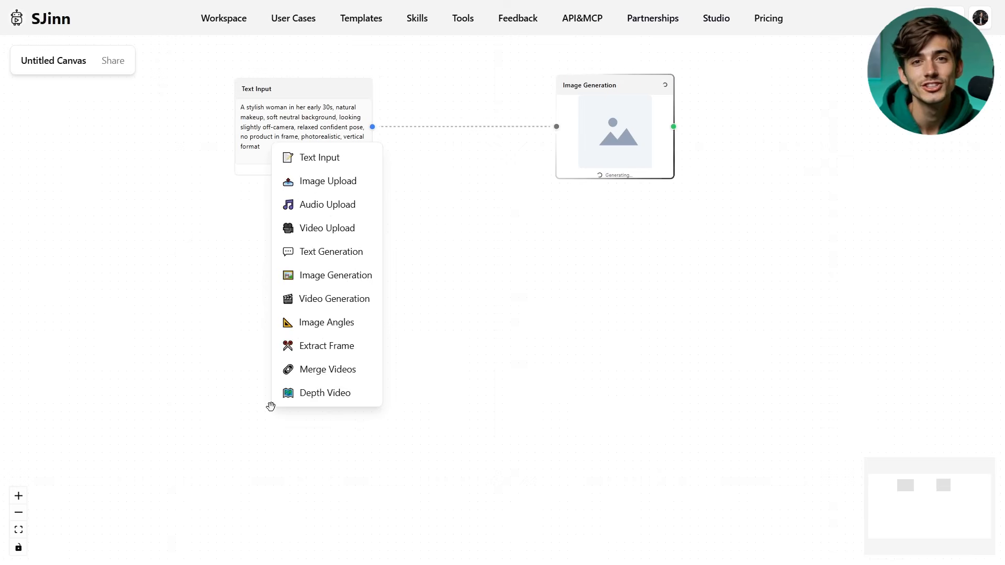
click(321, 158)
click(305, 439)
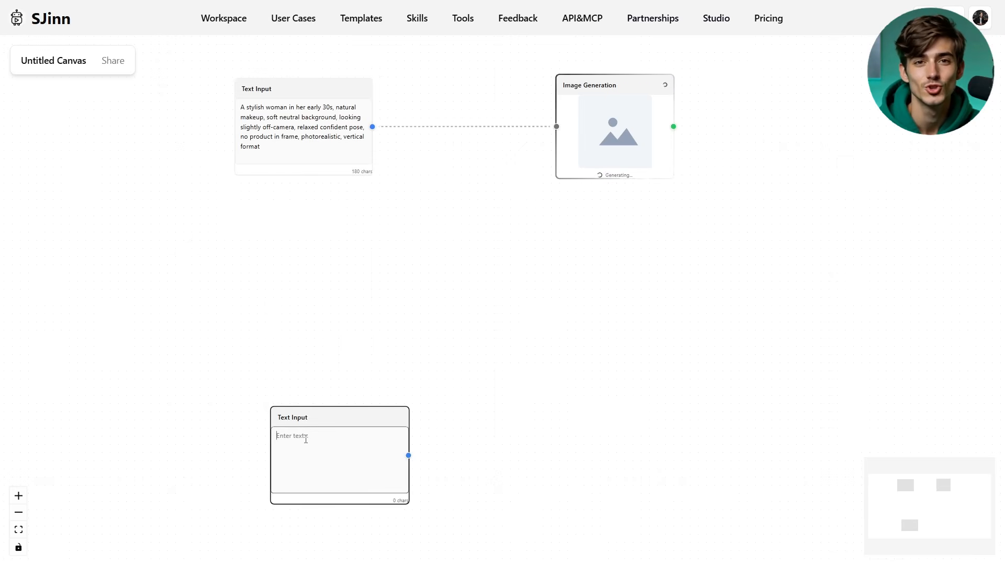
text(A tan leather shoulder bag placed on a clean cream surface, soft studio light from the left, gold hardware visible, minimal shadows, photorealistic product shot, square format)
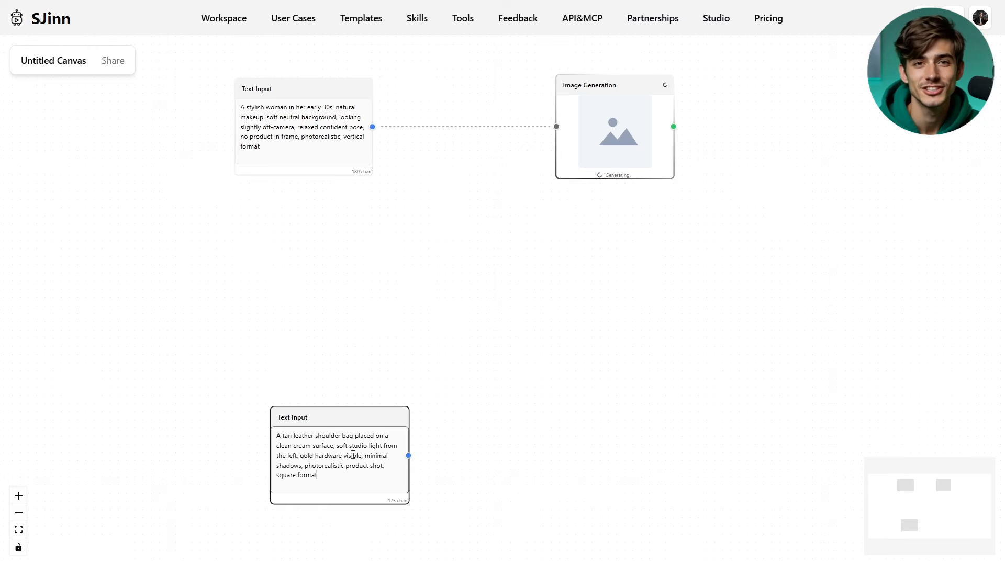
Step: Connect an Image Generation node to the bag prompt and generate the image with Nano Banana 2 at a 1:1 aspect ratio
drag(314, 189, 540, 197)
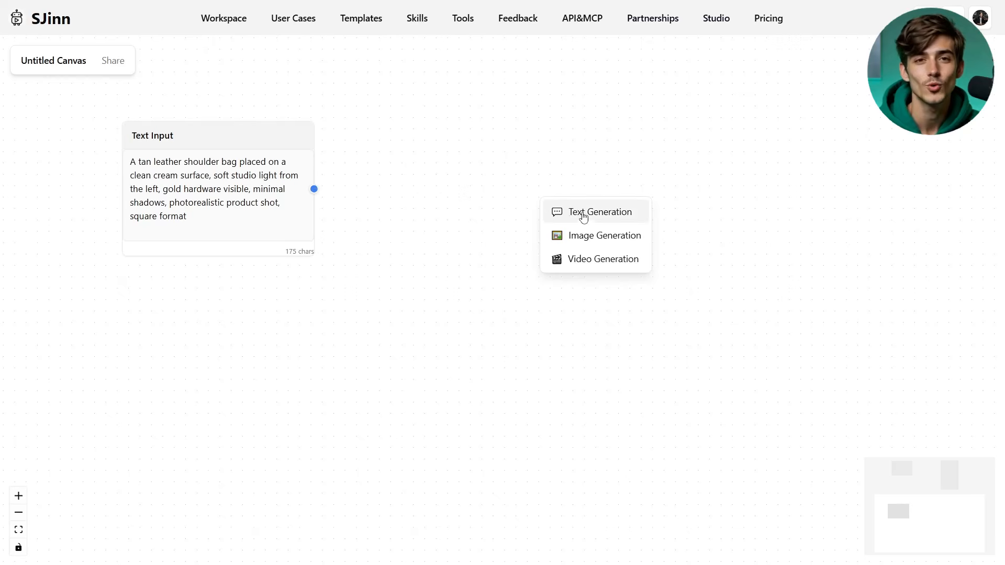
click(580, 235)
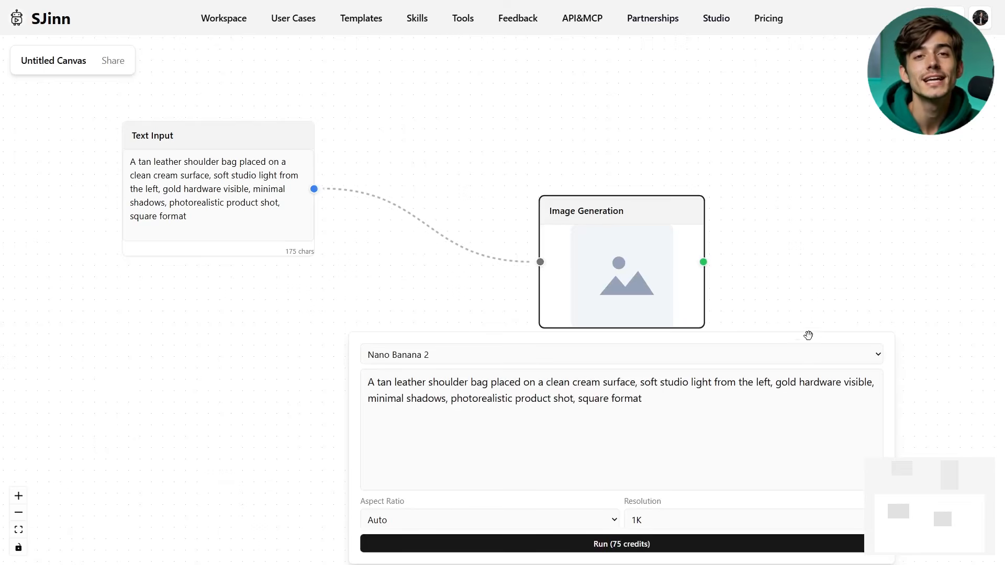
click(516, 521)
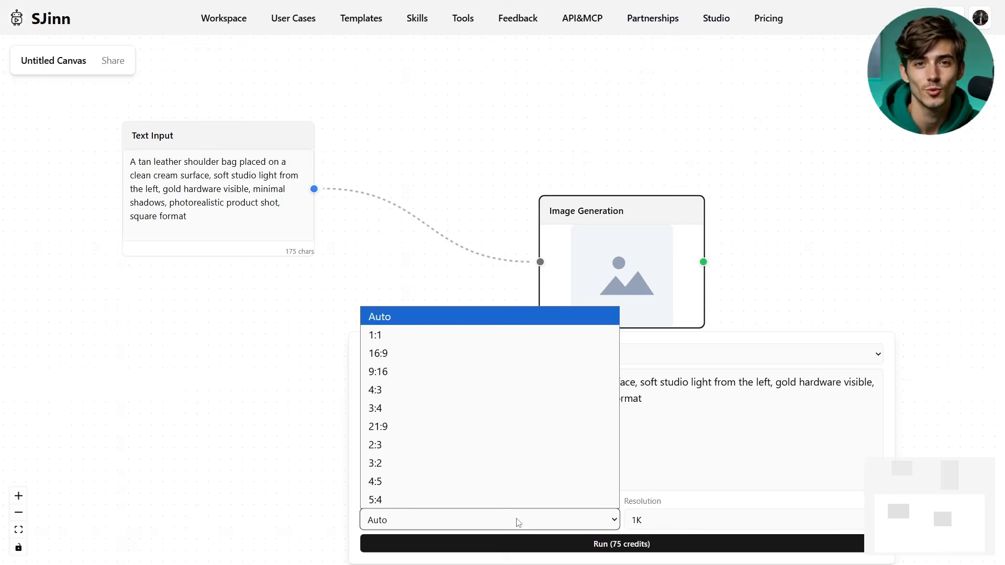
click(408, 335)
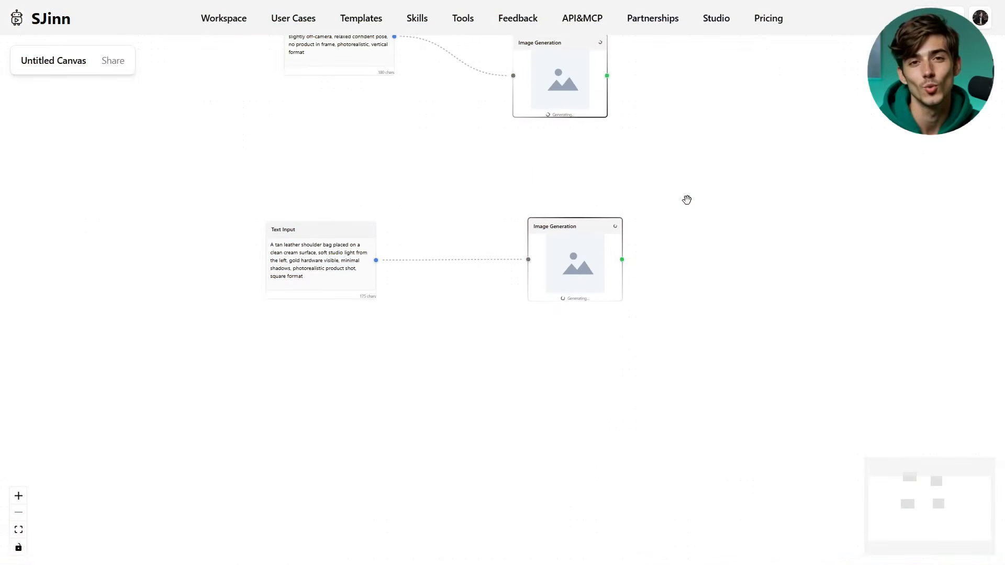
drag(687, 131, 686, 236)
scroll(671, 256, up, 1)
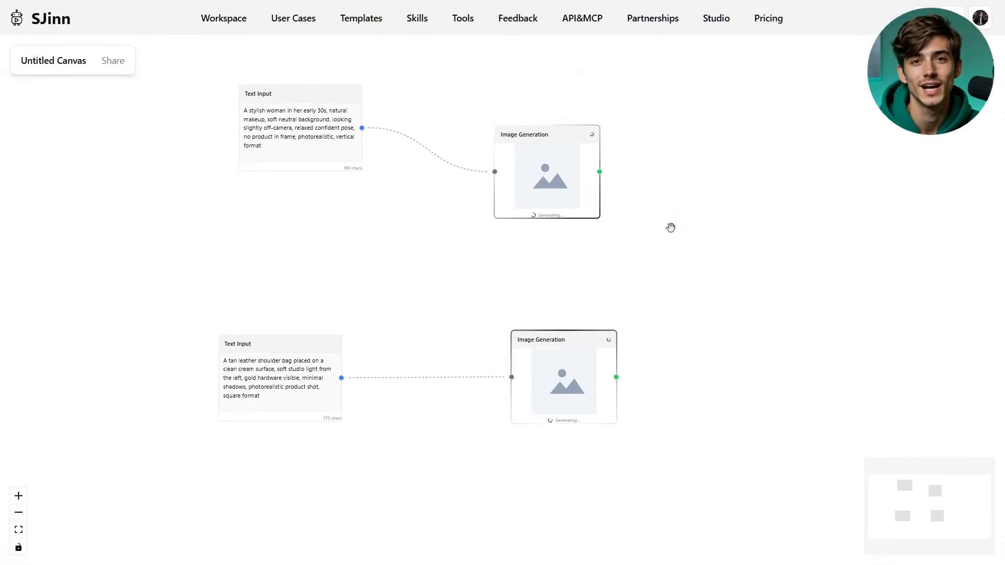
scroll(206, 278, up, 2)
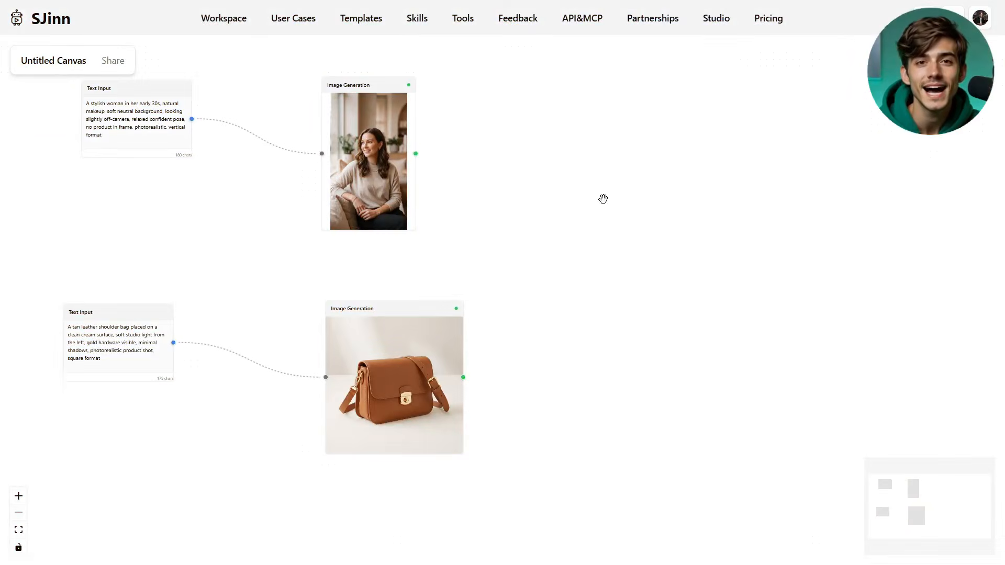
Step: Add a third Image Generation node and connect both the woman and the bag images to it as references
right_click(611, 245)
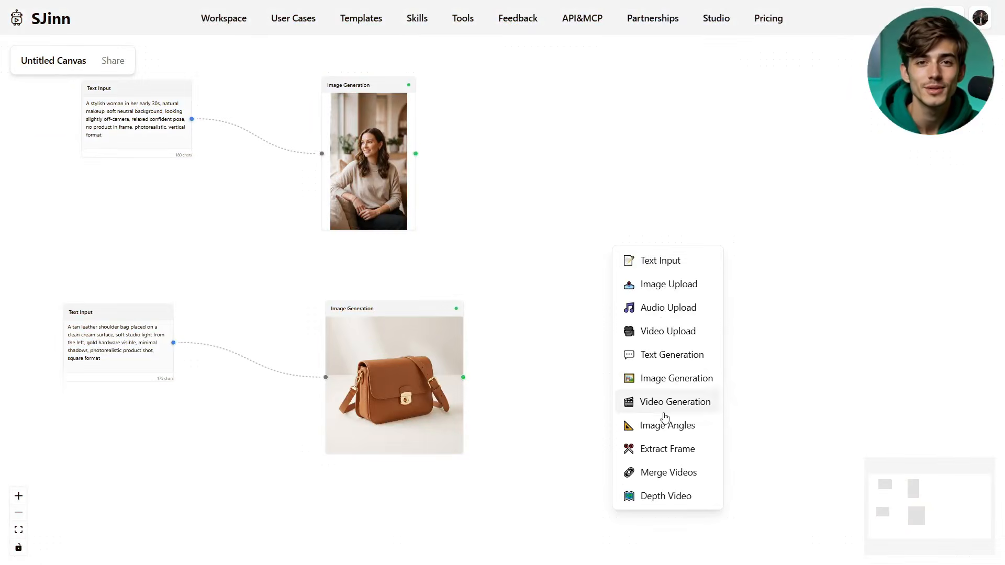
click(676, 378)
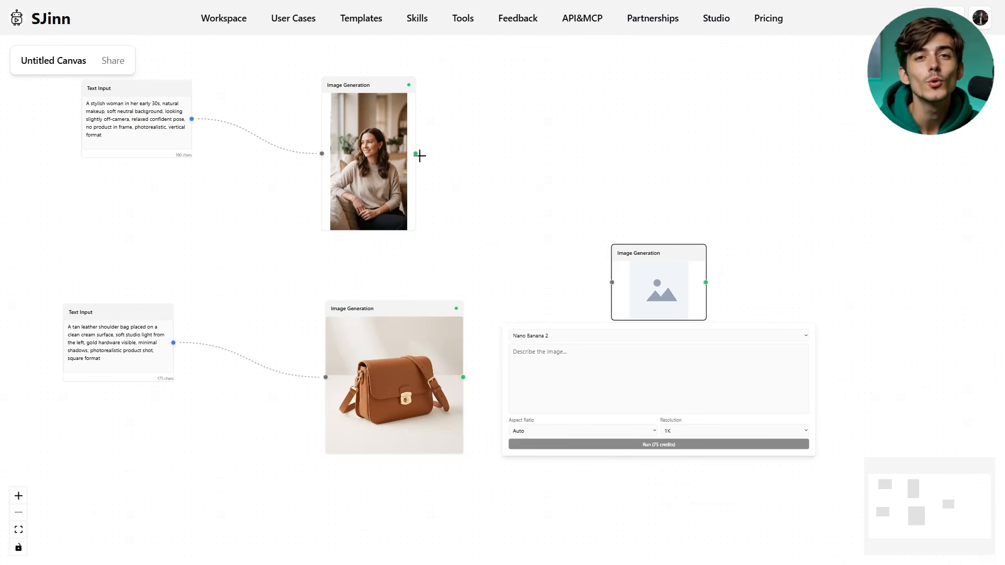
drag(581, 267, 612, 282)
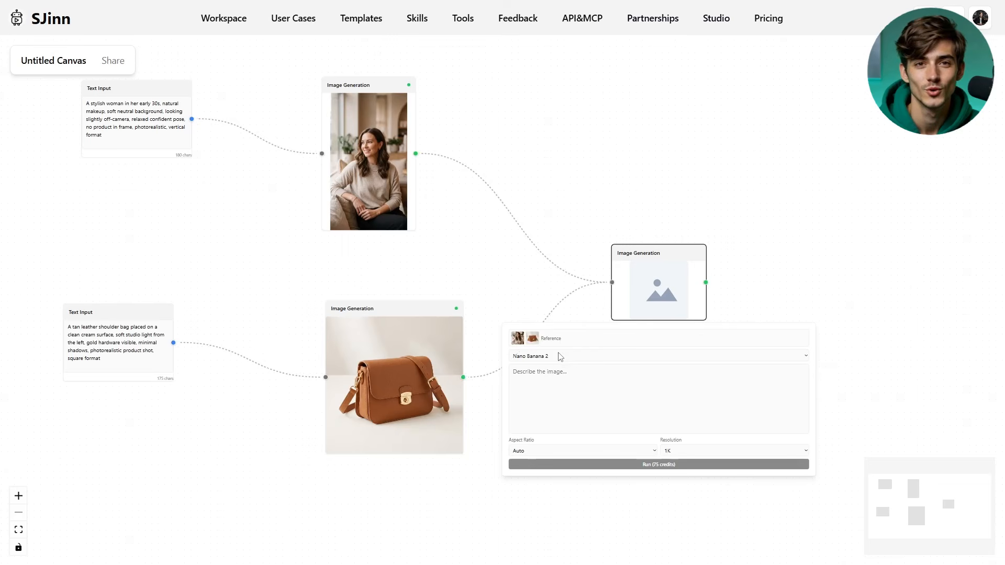
Step: Generate the combined image at 9:16 and 2K with the prompt "the same woman, holding that exact bag, mid-stride, in late afternoon light."
click(639, 394)
scroll(836, 297, up, 4)
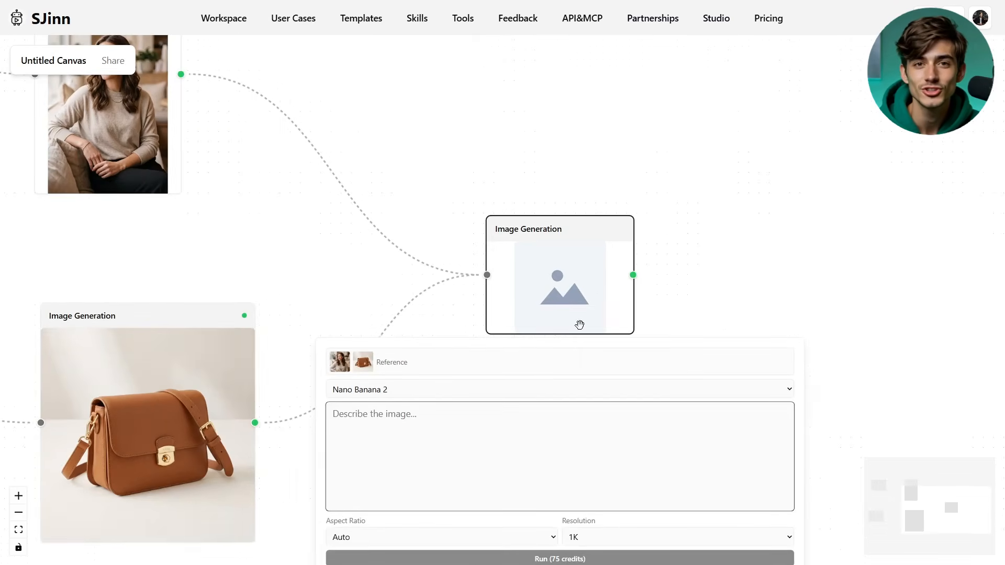
drag(693, 298, 693, 247)
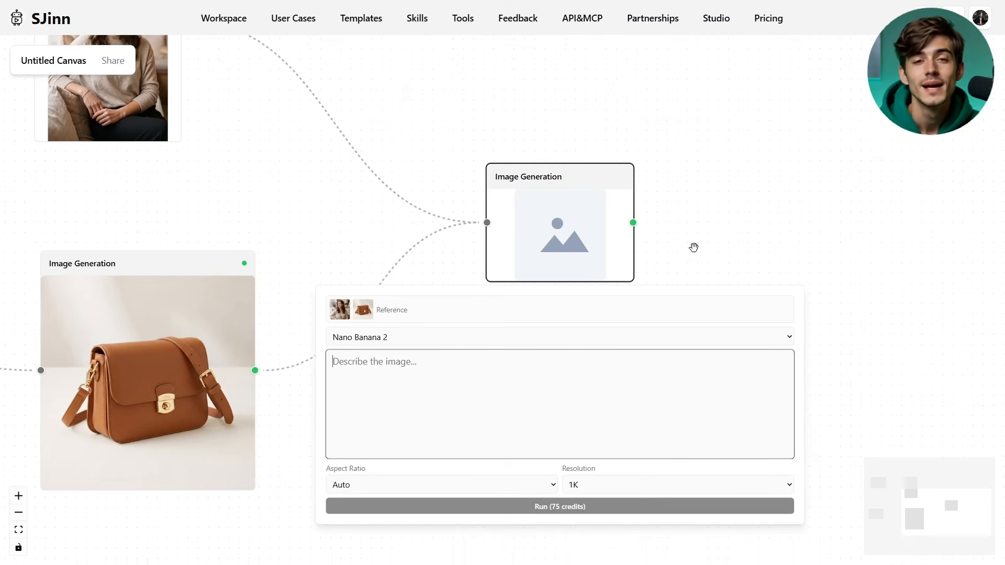
click(448, 437)
text(the same woman, holding that exact bag, mid-stride, in late afternoon light.)
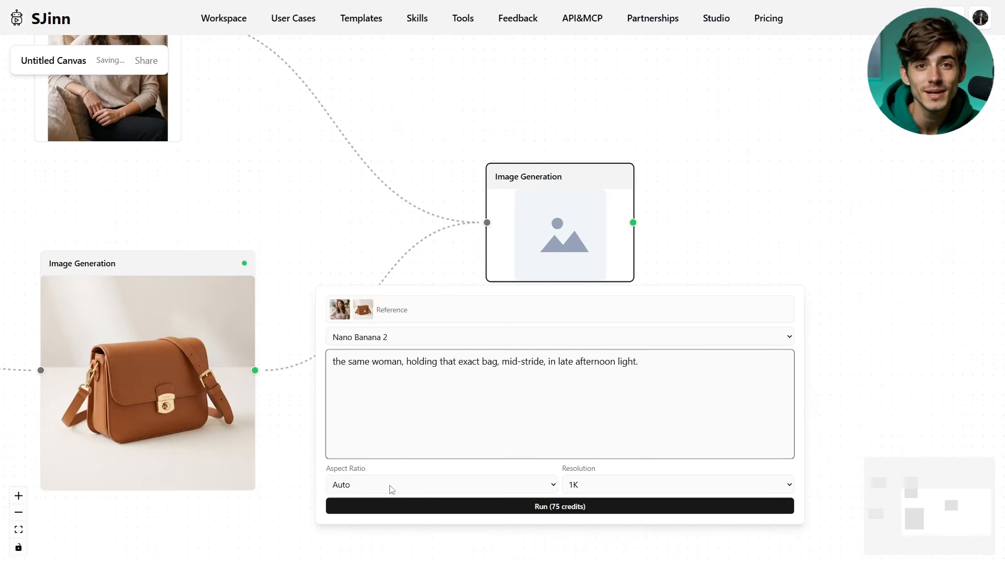
click(408, 484)
click(381, 338)
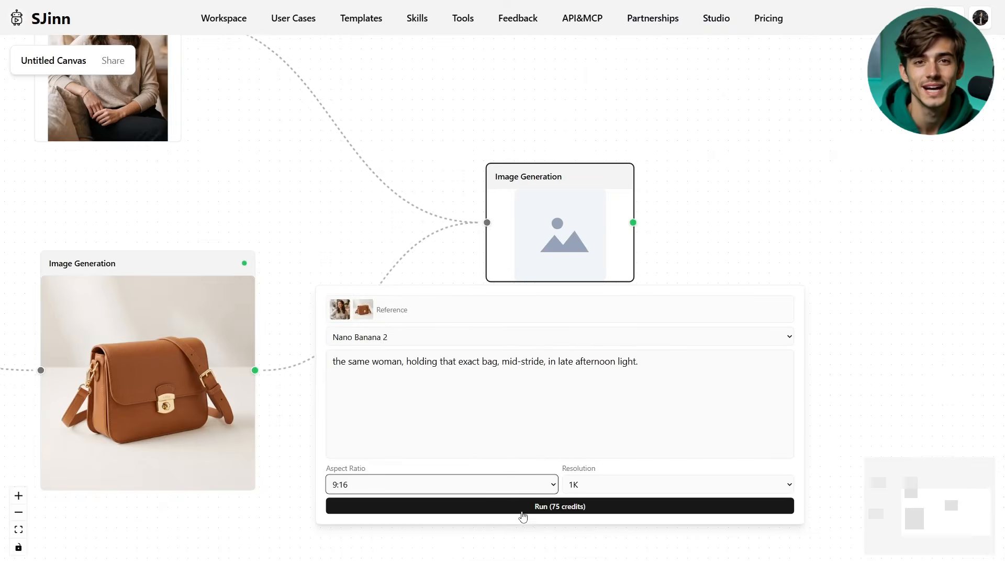
click(677, 484)
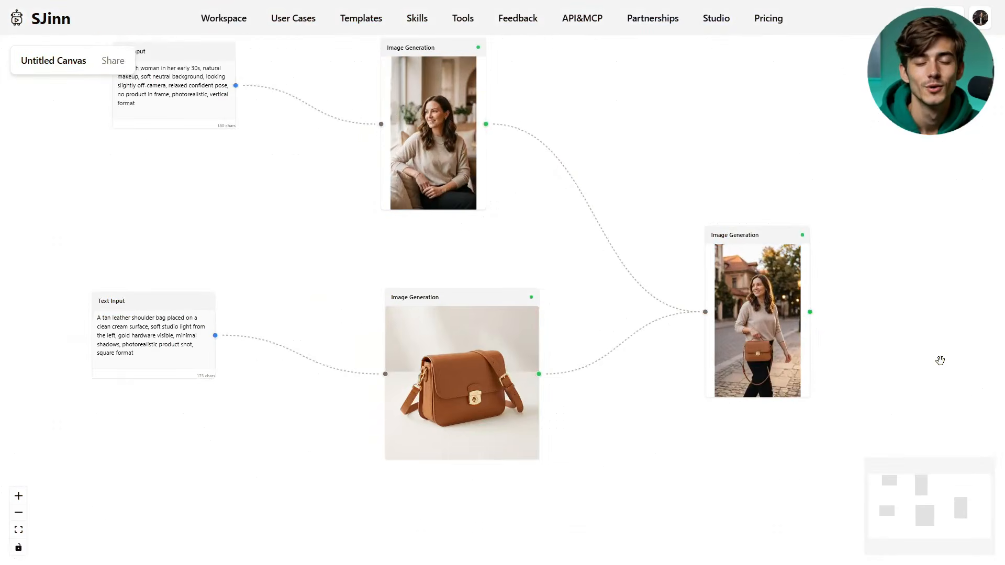
scroll(940, 360, up, 3)
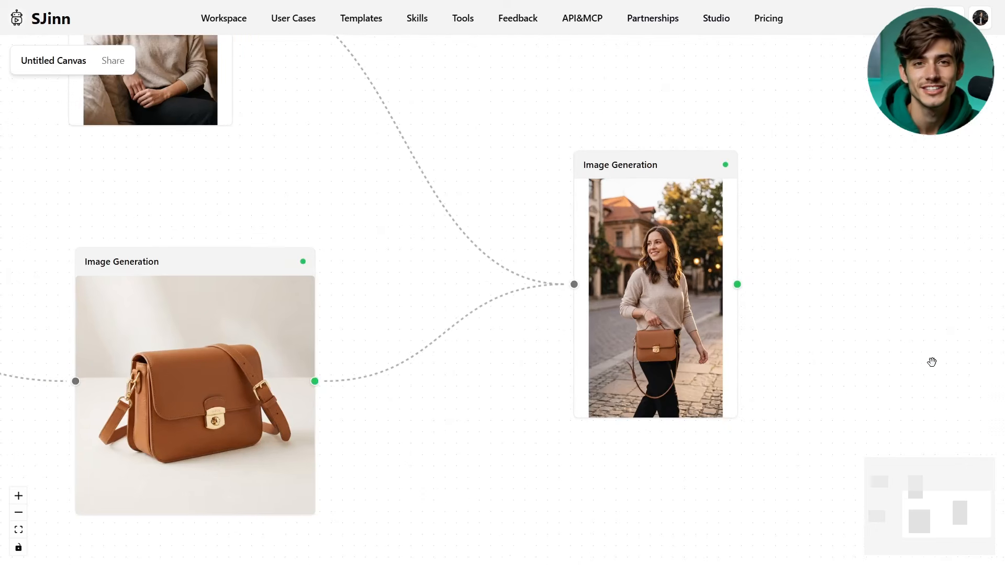
Step: Connect a Video Generation node to the combined image and generate with Veo 3 Fast, prompting the woman to walk toward camera and praise her bag
drag(879, 353, 689, 349)
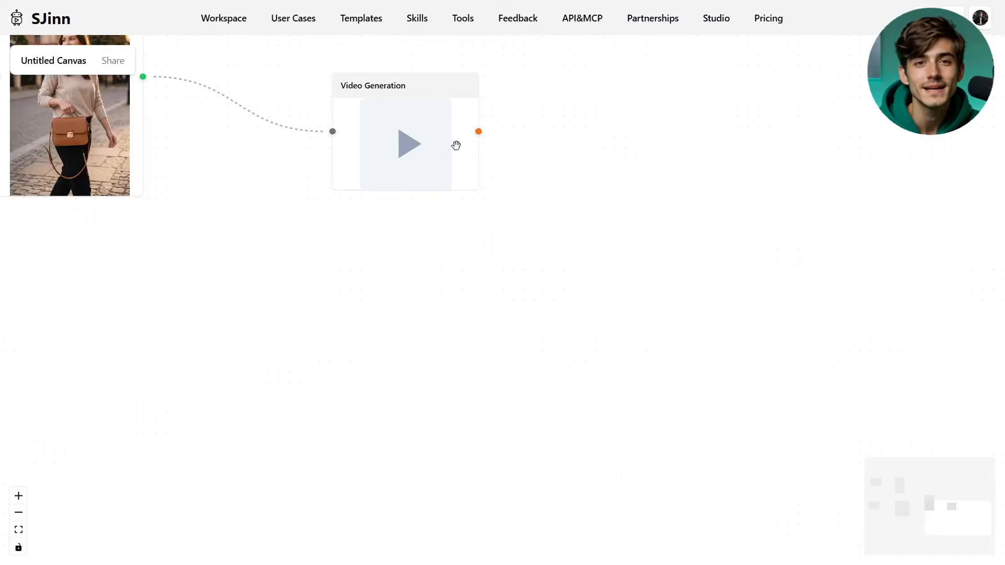
click(456, 146)
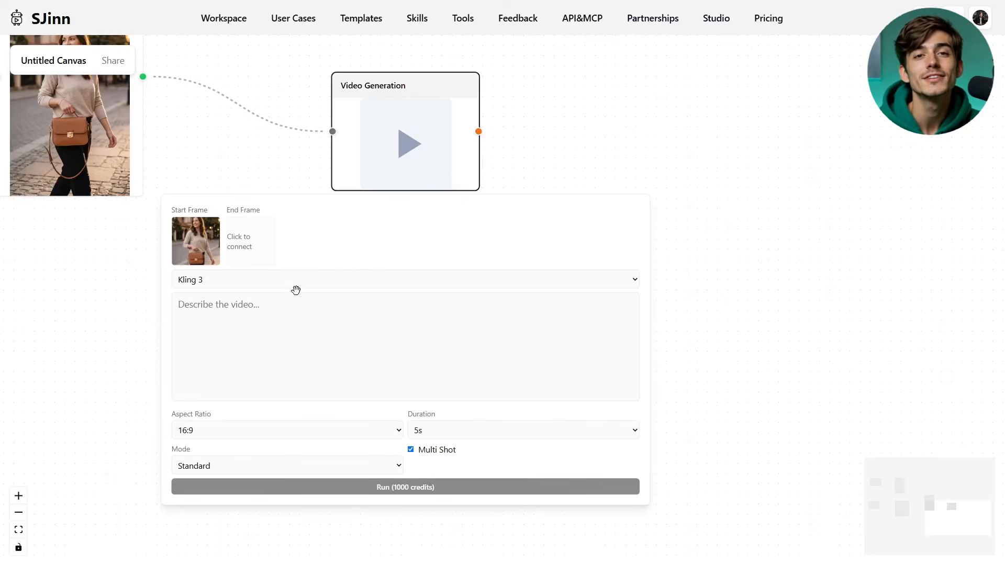
click(231, 308)
text(The woman walks casually toward camera, glances down at her bag then back up, says: "I love that this bag actually fits everything and still looks this good. It is my go-to, every single day.")
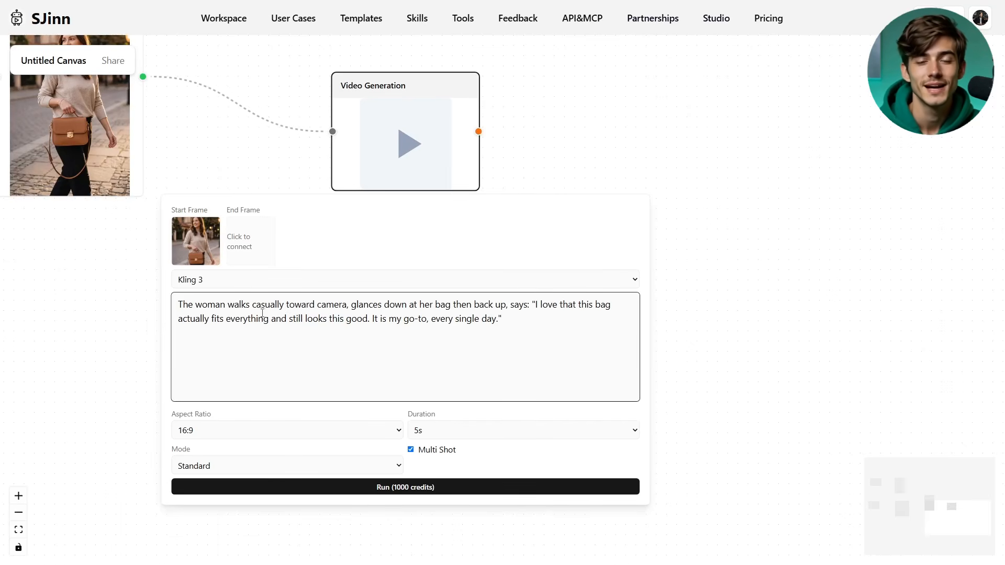
click(258, 286)
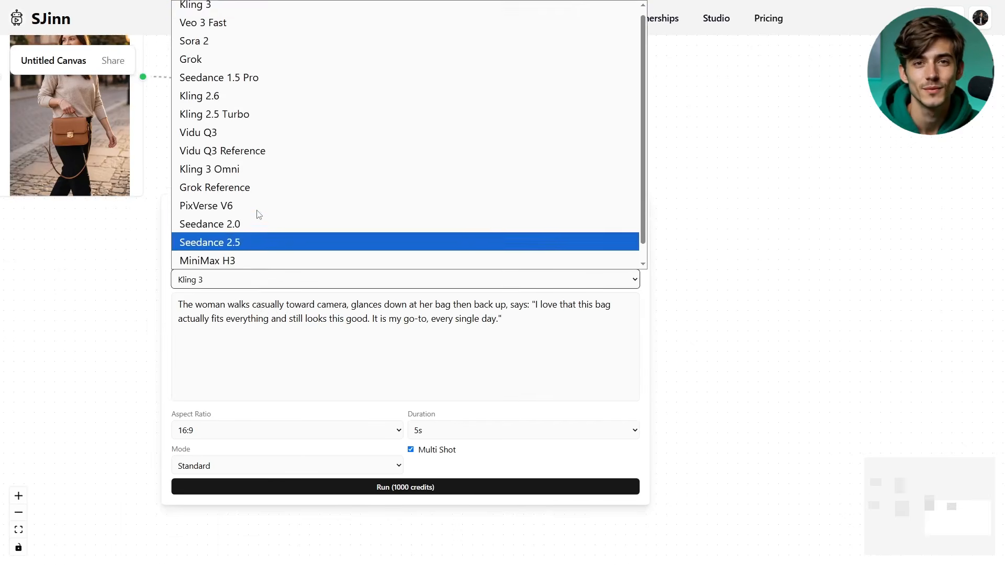
click(262, 25)
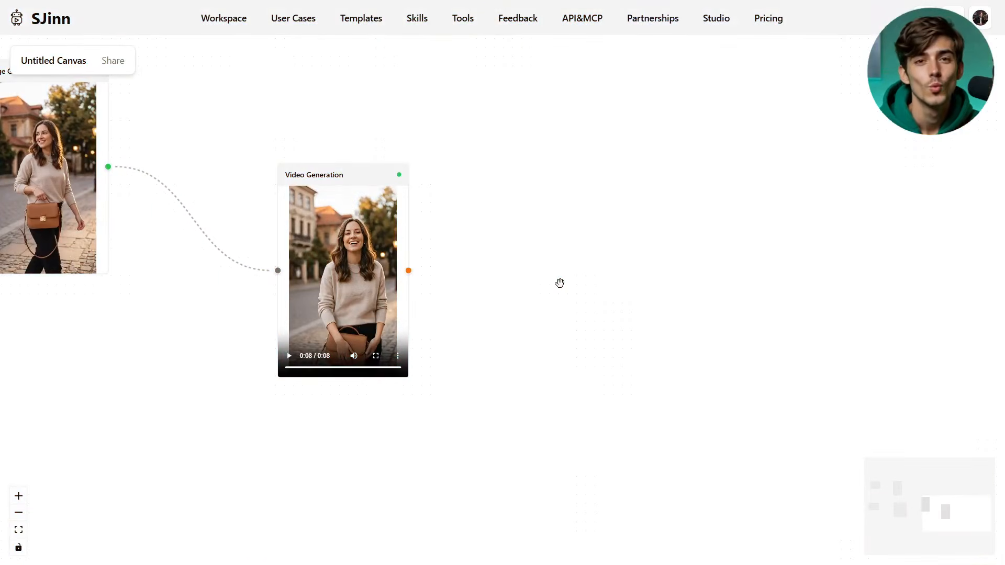
Step: Add a Text Generation node on the empty canvas beside the generated bag video
right_click(560, 283)
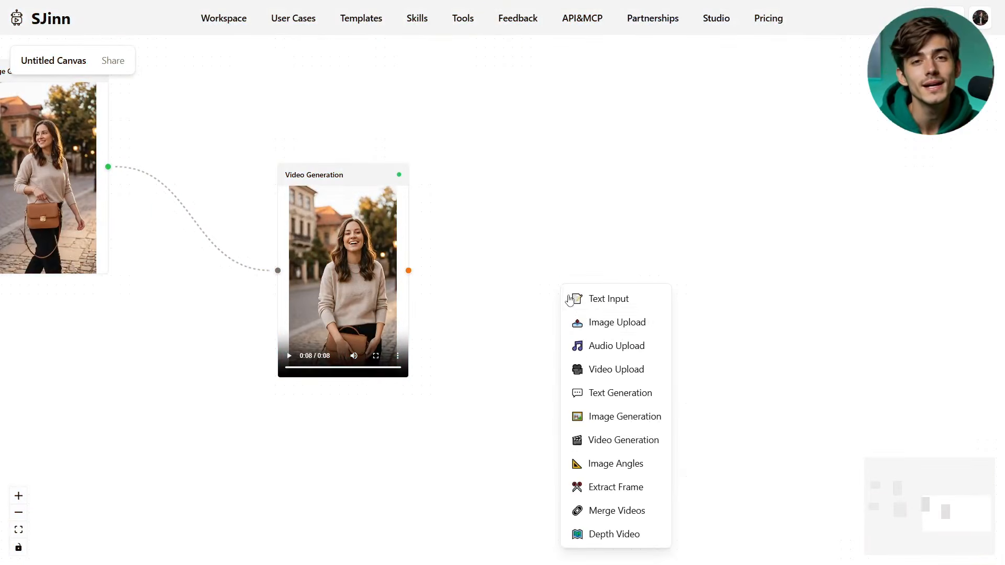
click(616, 396)
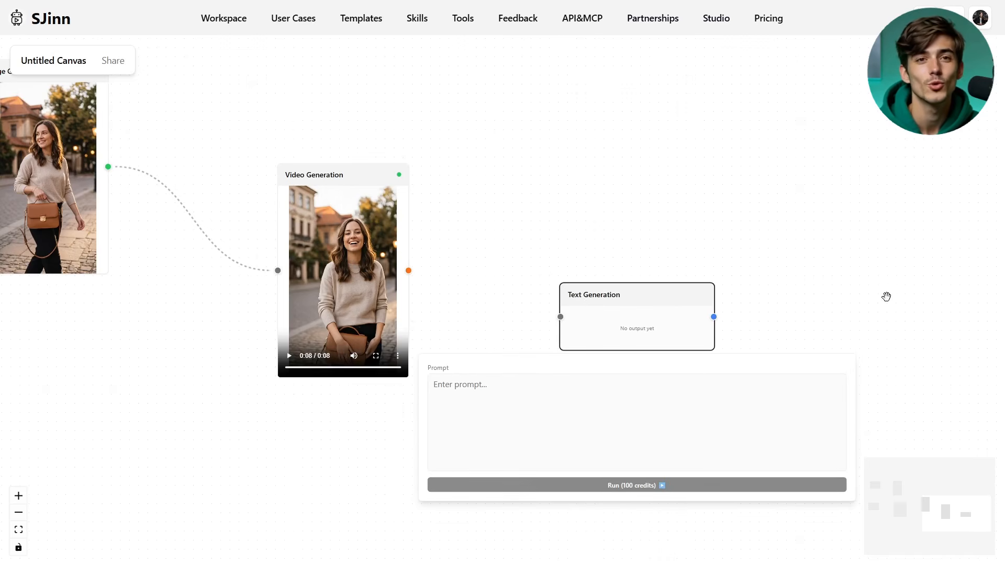
drag(668, 258, 510, 233)
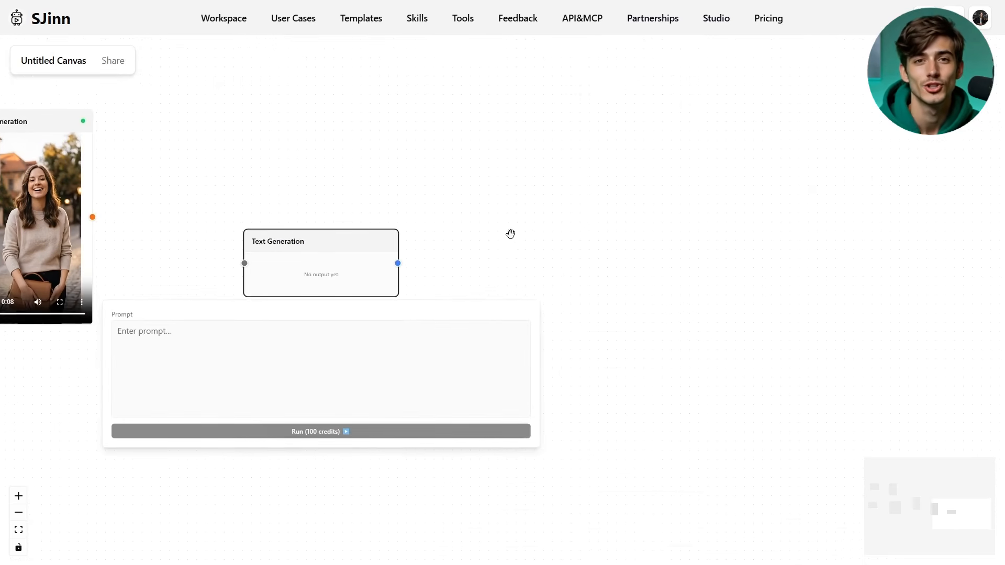
drag(158, 218, 175, 229)
scroll(329, 247, up, 2)
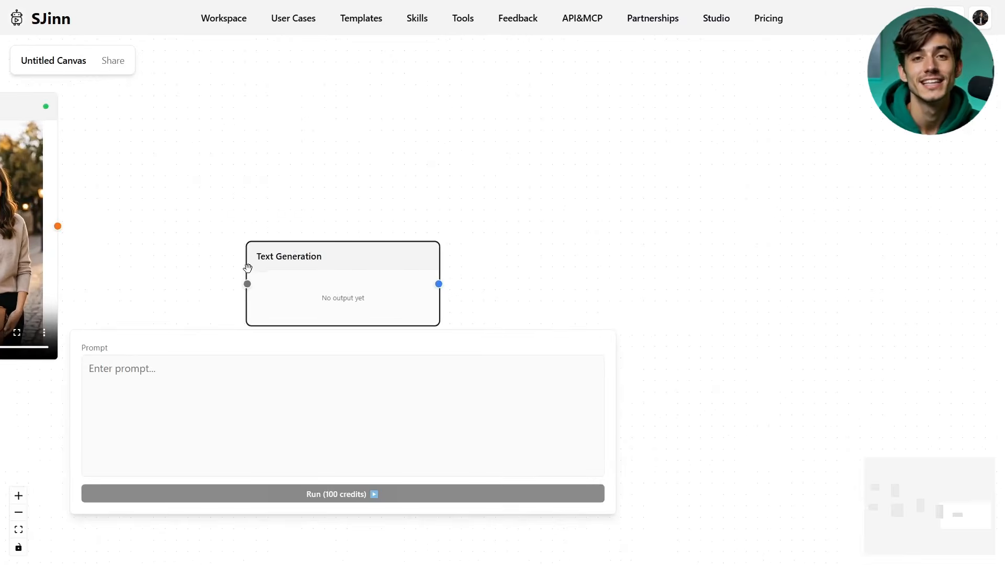
scroll(247, 269, up, 2)
scroll(247, 270, down, 3)
scroll(226, 199, down, 3)
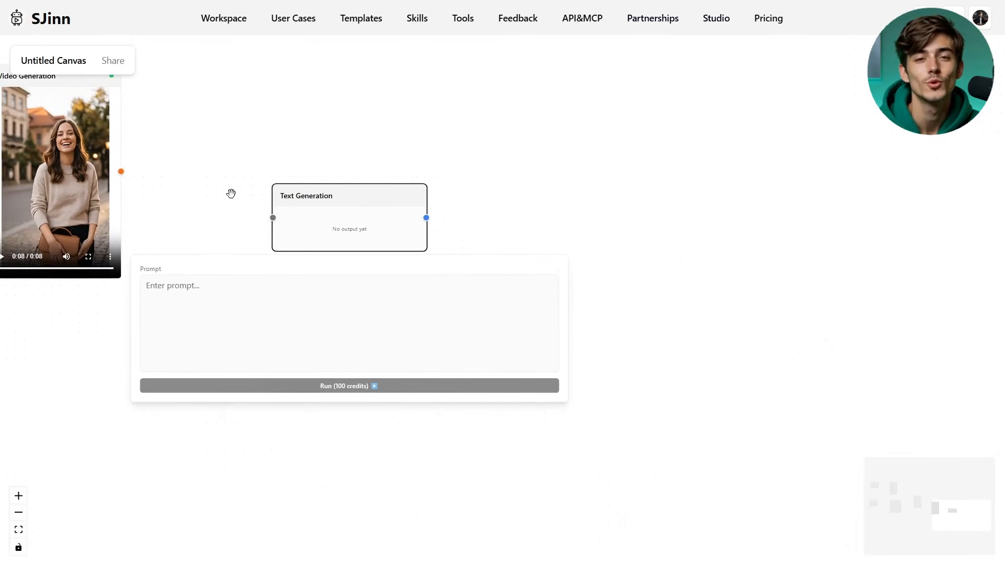
scroll(241, 208, up, 1)
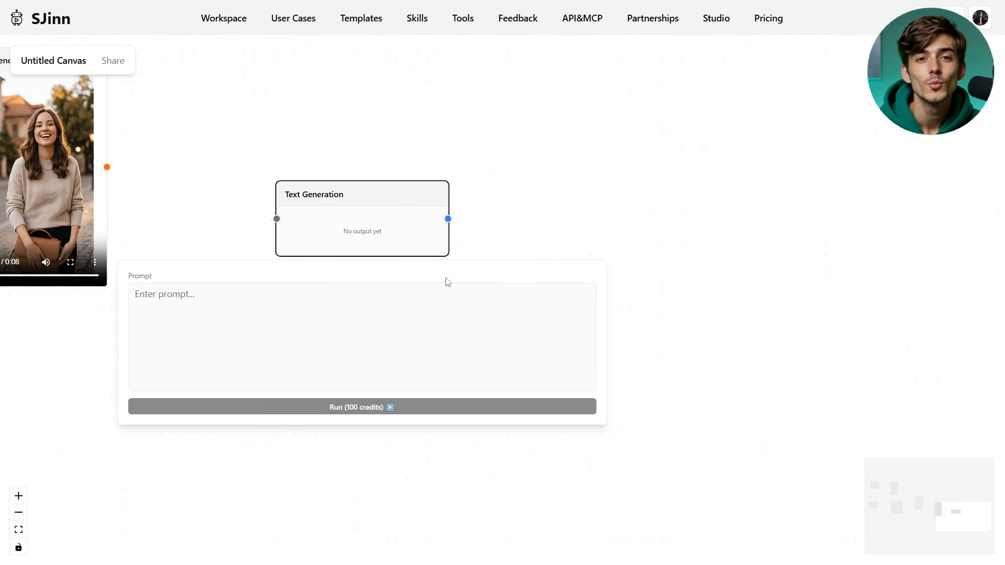
click(636, 366)
Step: Change the combined woman-and-bag image's aspect ratio to 16:9 and regenerate it
drag(168, 309, 793, 509)
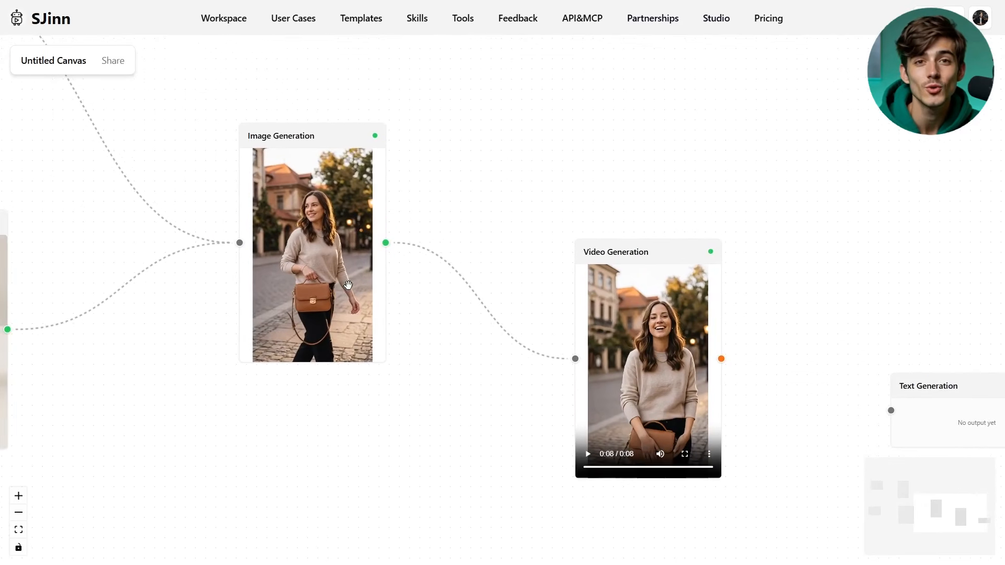
click(335, 272)
drag(460, 294, 477, 183)
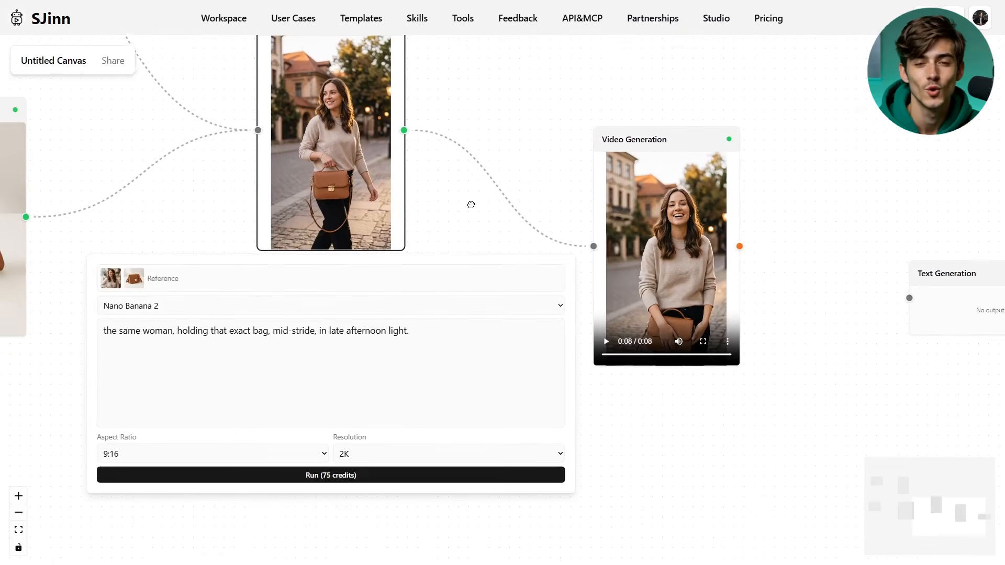
click(253, 453)
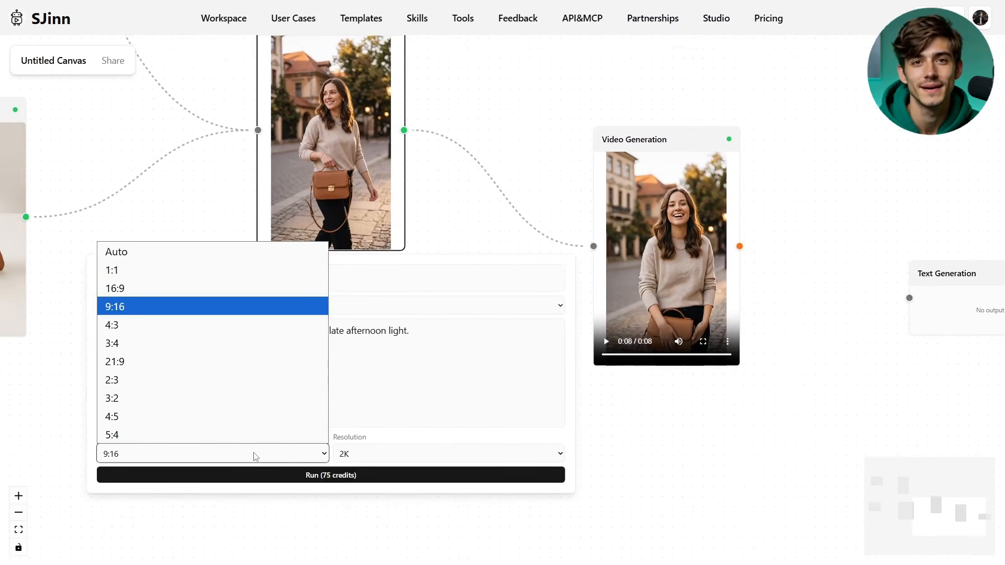
click(176, 288)
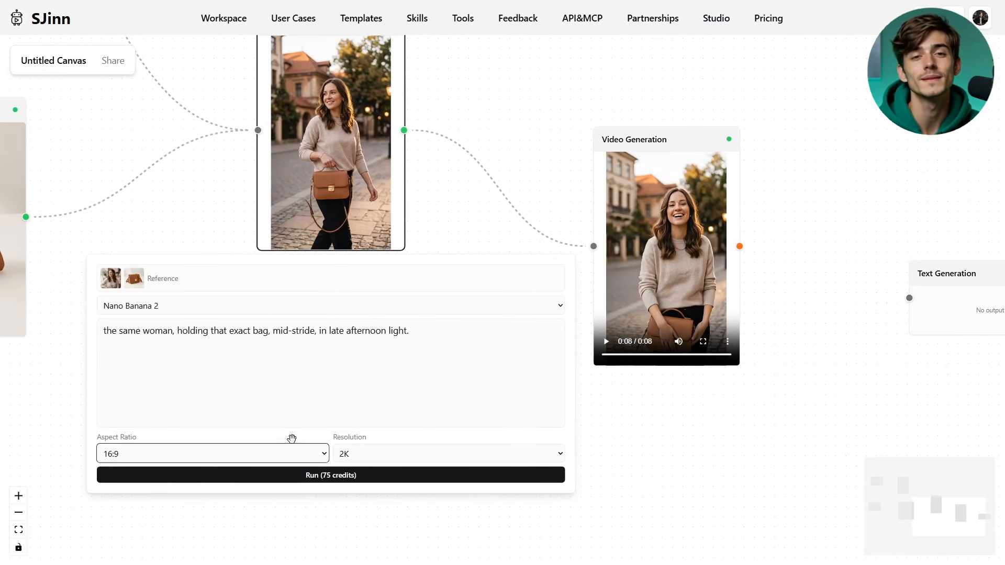
click(348, 475)
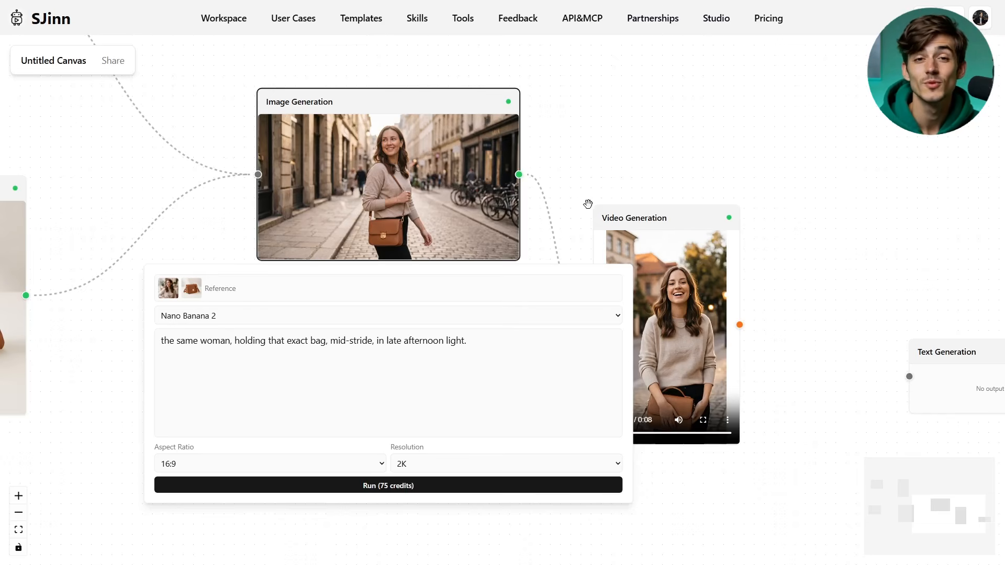
Step: Review the workflow from the text prompts to the combined image, and play the generated bag video
scroll(701, 137, down, 4)
drag(729, 128, 701, 224)
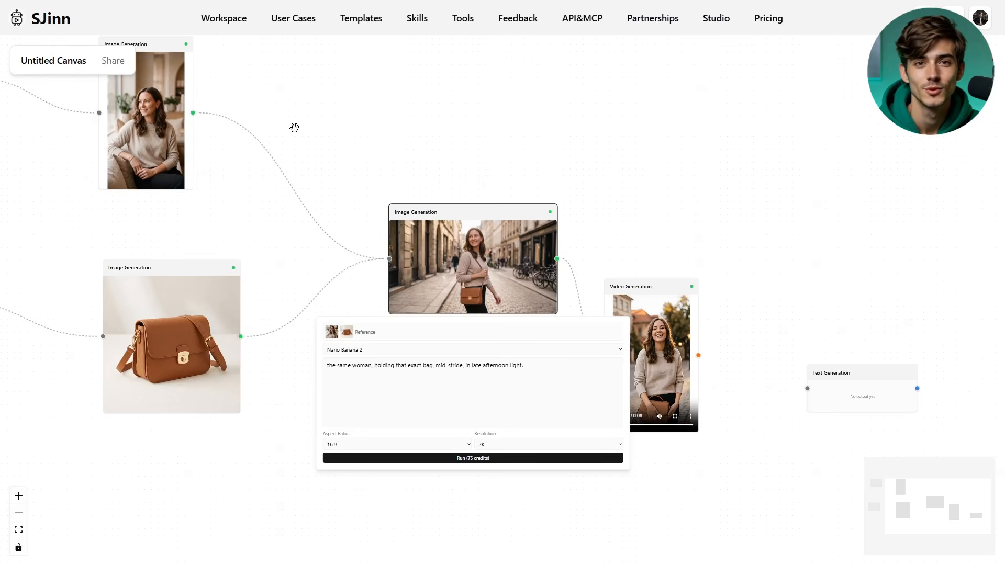
drag(339, 146, 547, 206)
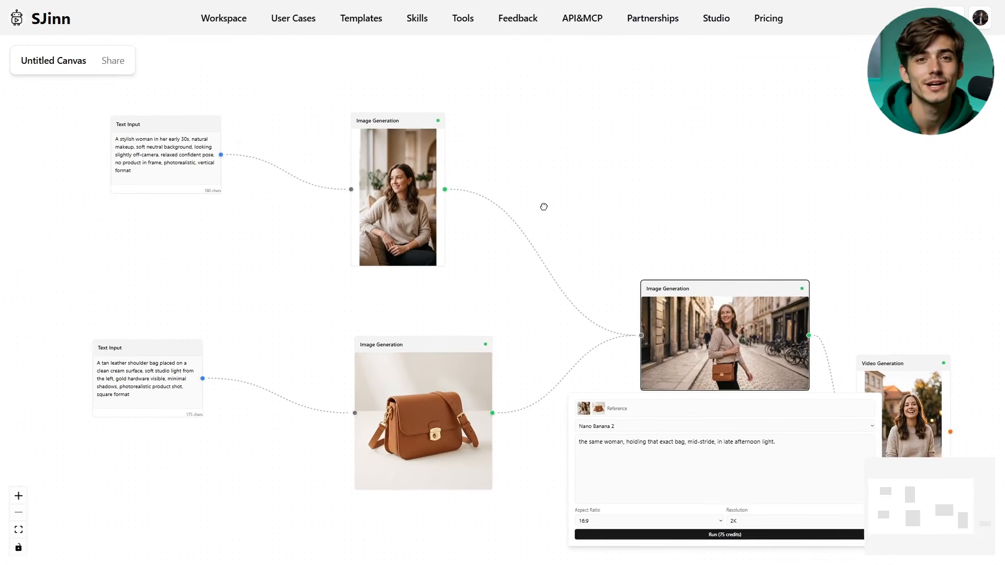
drag(488, 172, 407, 136)
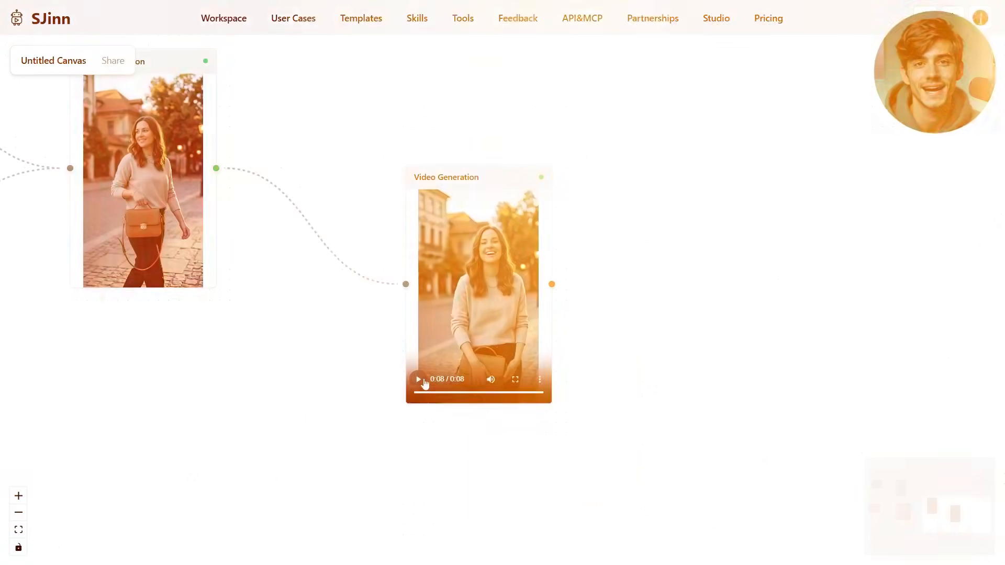
click(420, 379)
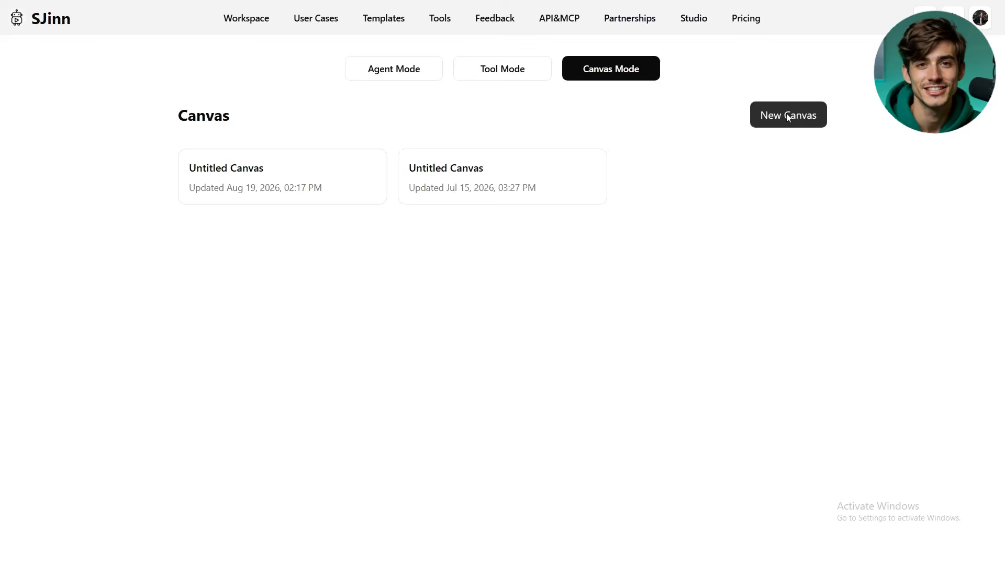
Step: Create a new canvas and name it "UGC Test Run"
click(789, 117)
click(52, 61)
text(UGC Test Run)
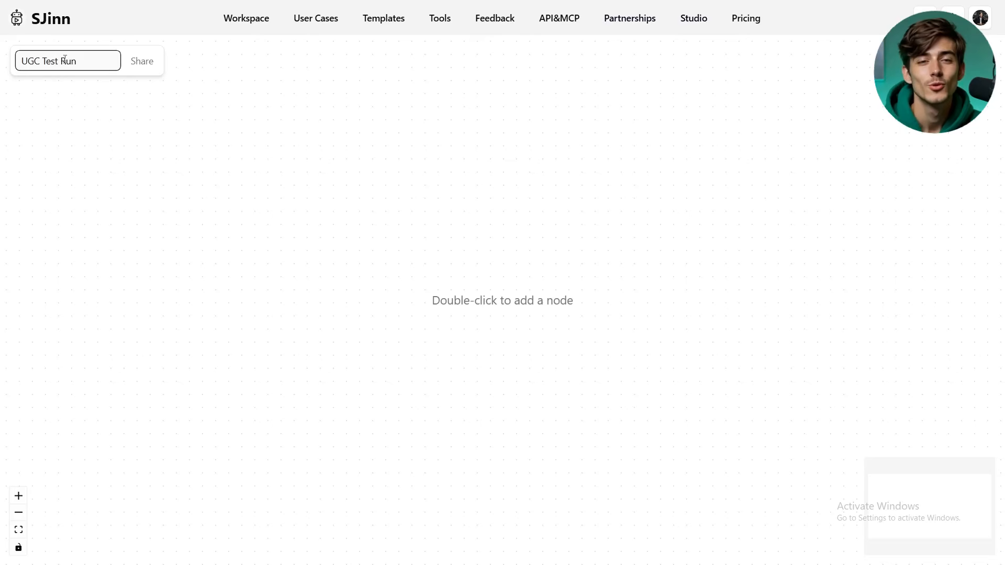
click(480, 268)
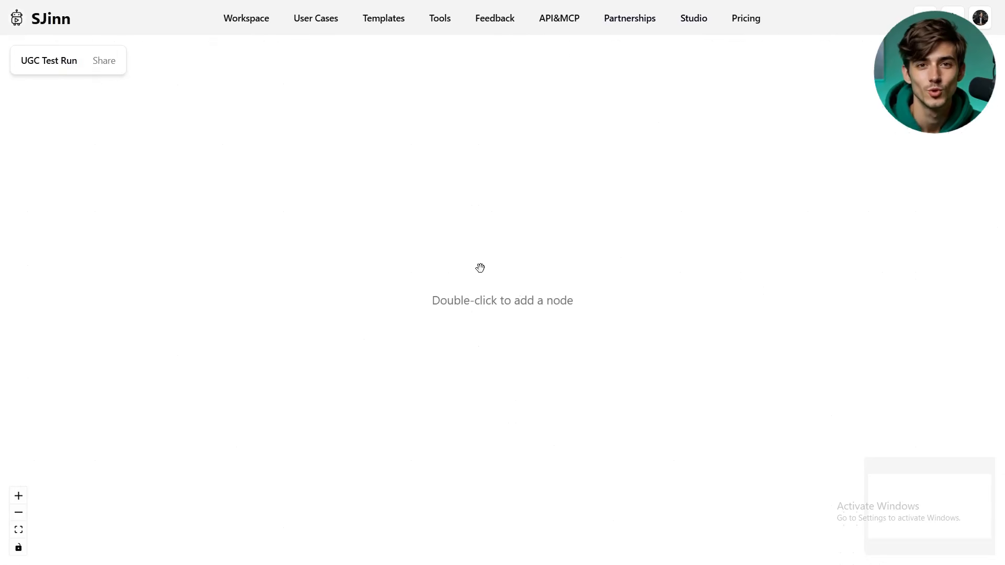
Step: Add a Text Input node prompting for a young woman holding a glass perfume bottle, soft studio lighting, clean white background, photorealistic editorial beauty shot, 9:16 vertical
double_click(488, 298)
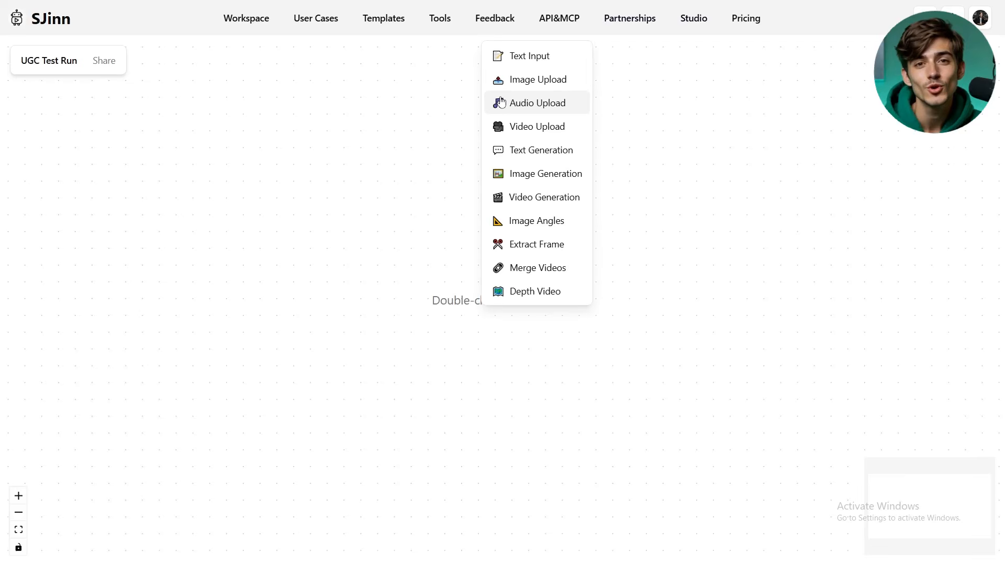
click(541, 55)
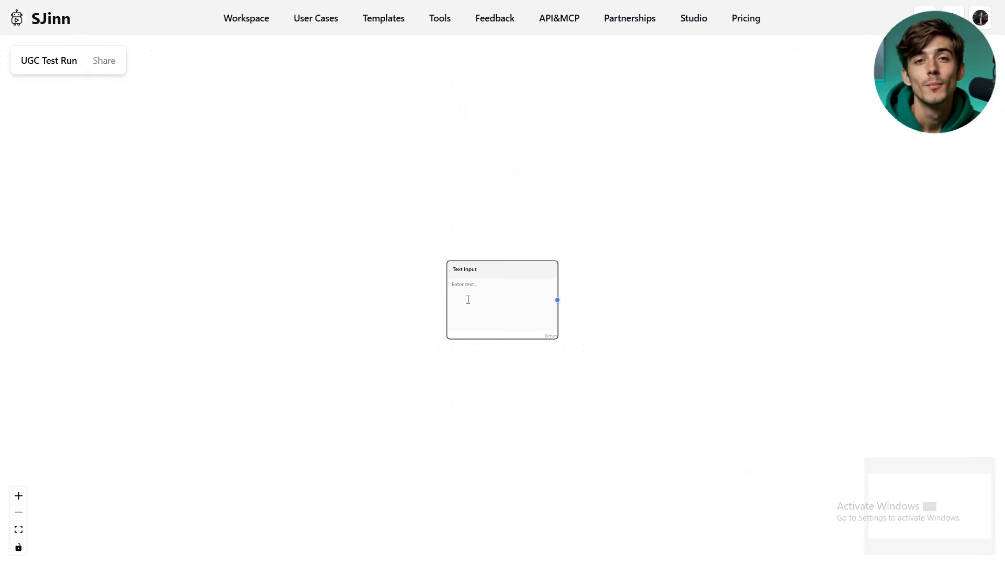
click(450, 327)
text(A young woman with flawless skin holds a sleek glass perfume bottle at chest height. Soft studio lighting, clean white background, photorealistic, sharp label detail, editorial beauty shot, 9:16 vertical composition.)
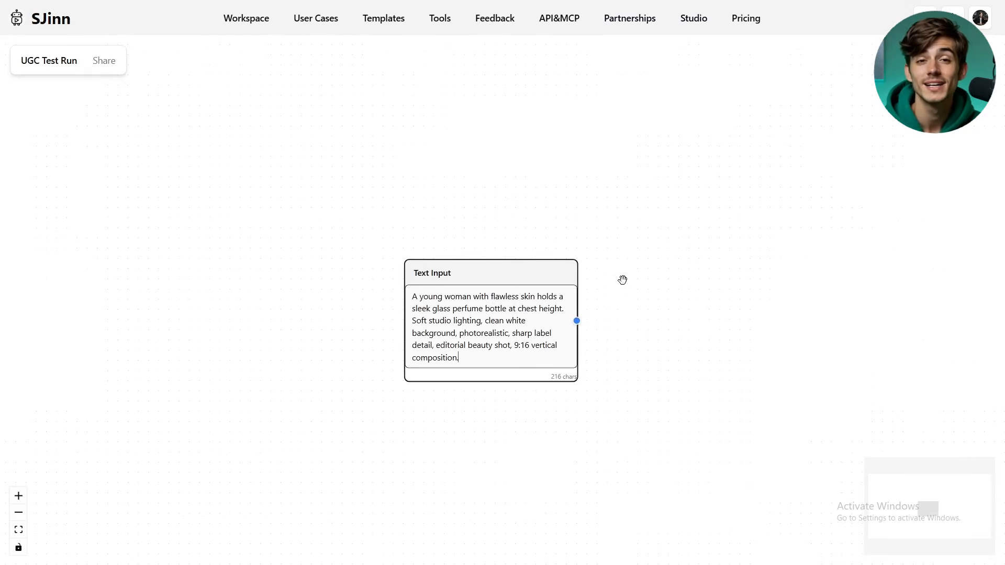
scroll(621, 280, down, 3)
drag(633, 287, 509, 329)
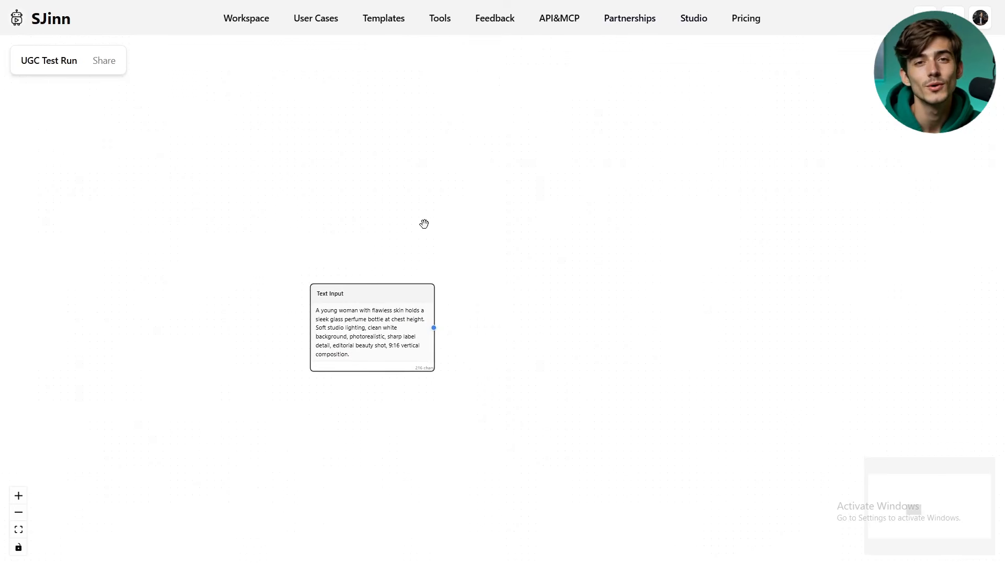
drag(456, 345, 445, 318)
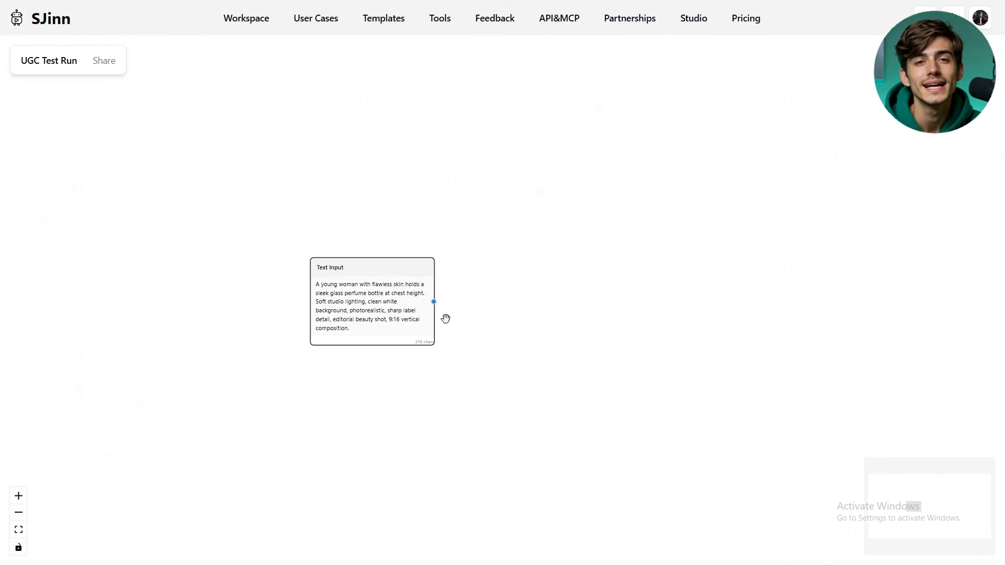
Step: Connect an Image Generation node to the perfume prompt and generate the image with Nano Banana Pro at 9:16
drag(524, 301, 564, 302)
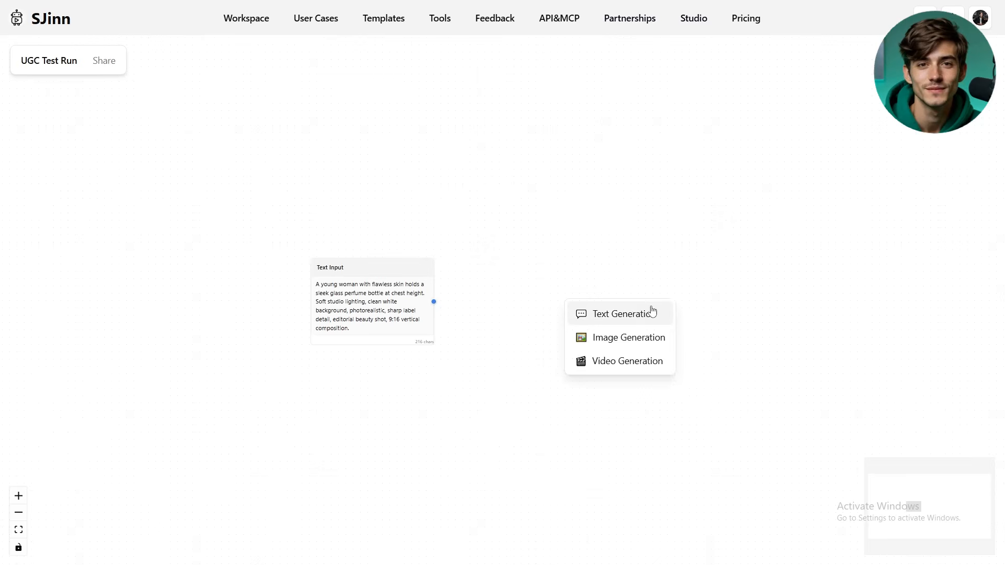
click(627, 339)
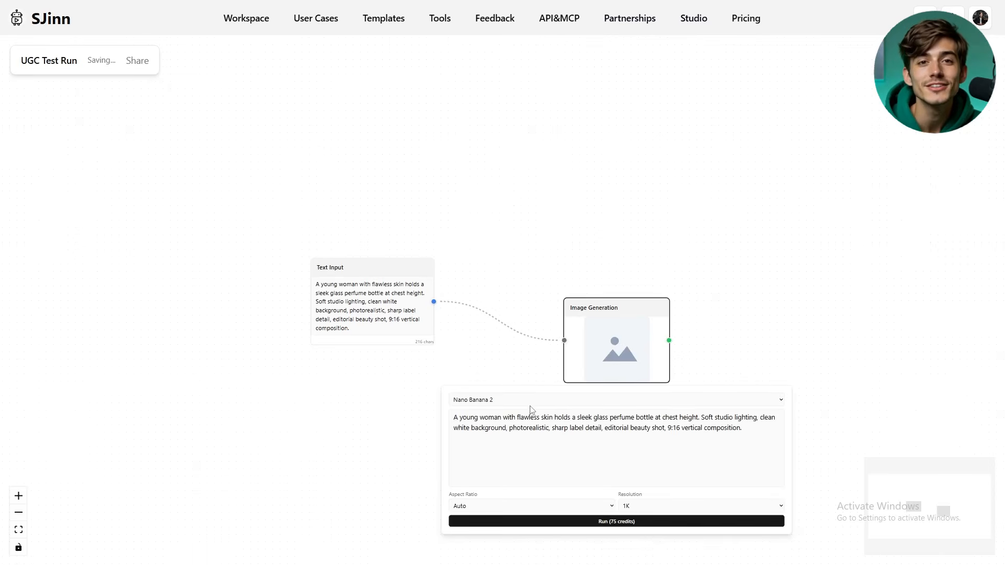
click(503, 401)
click(503, 272)
click(520, 506)
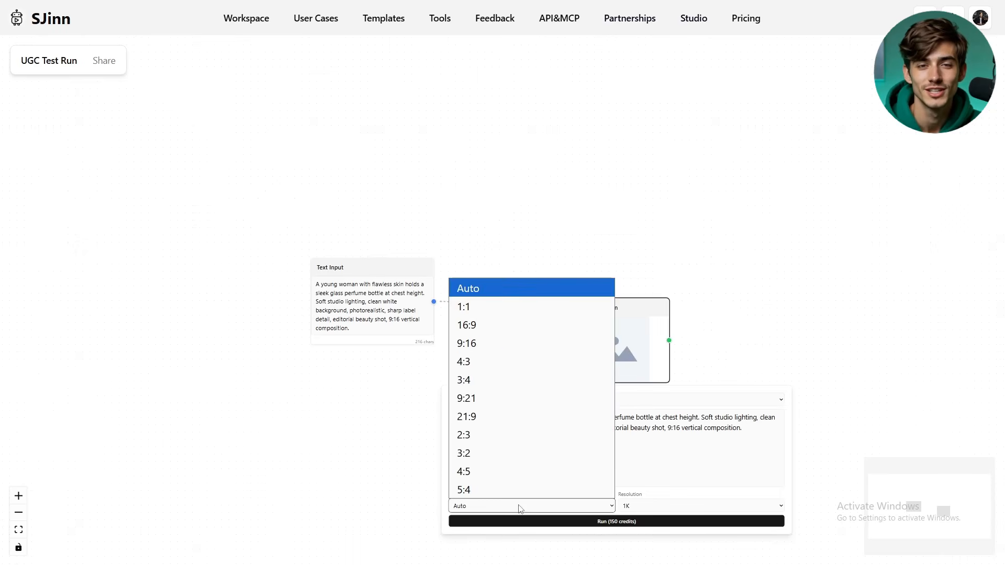
click(495, 347)
click(602, 521)
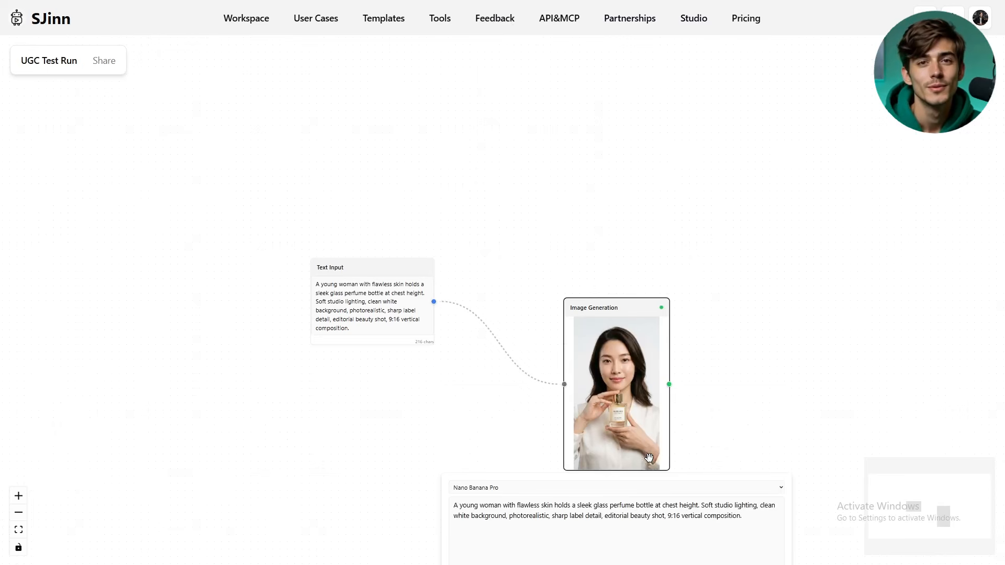
scroll(643, 449, up, 5)
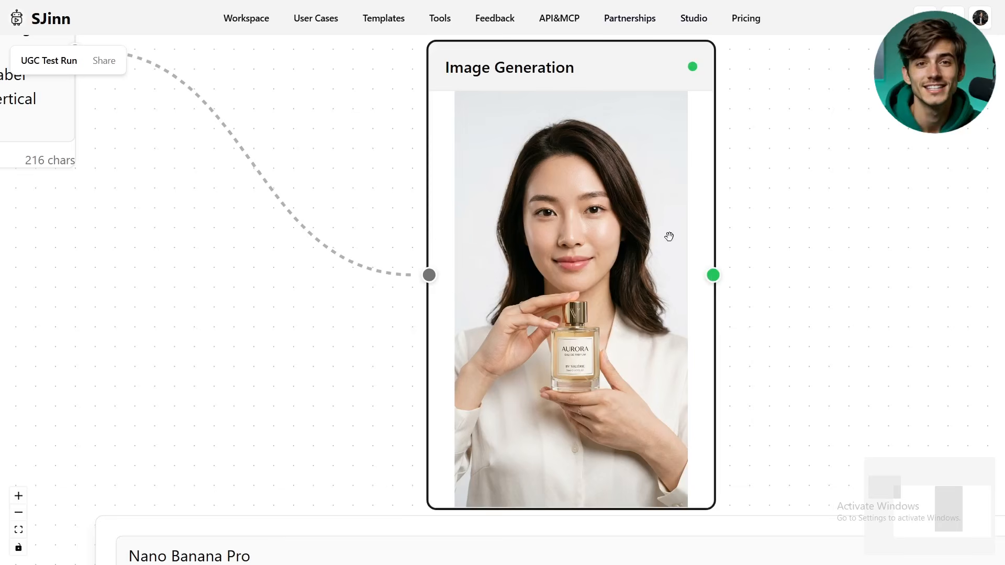
scroll(670, 285, down, 2)
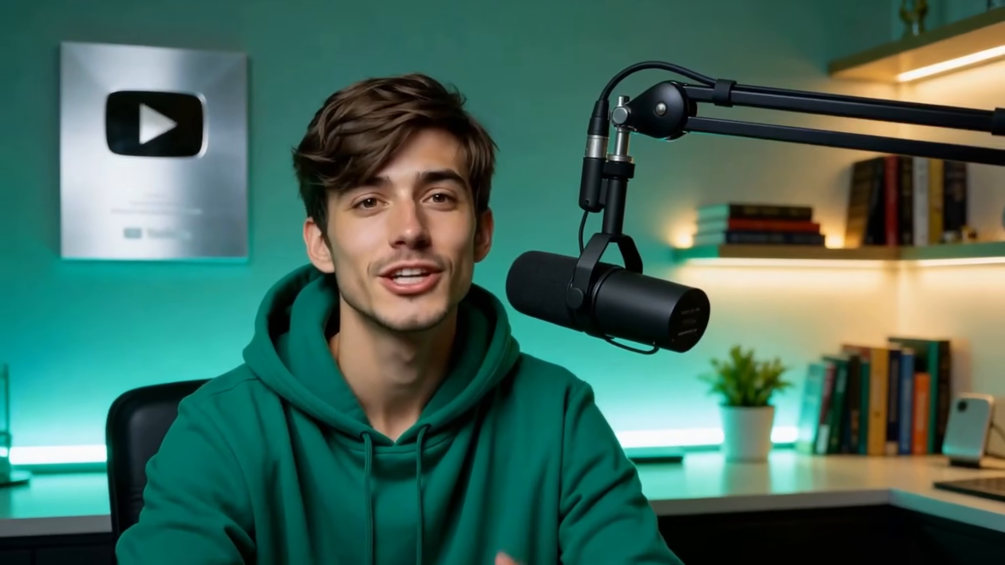